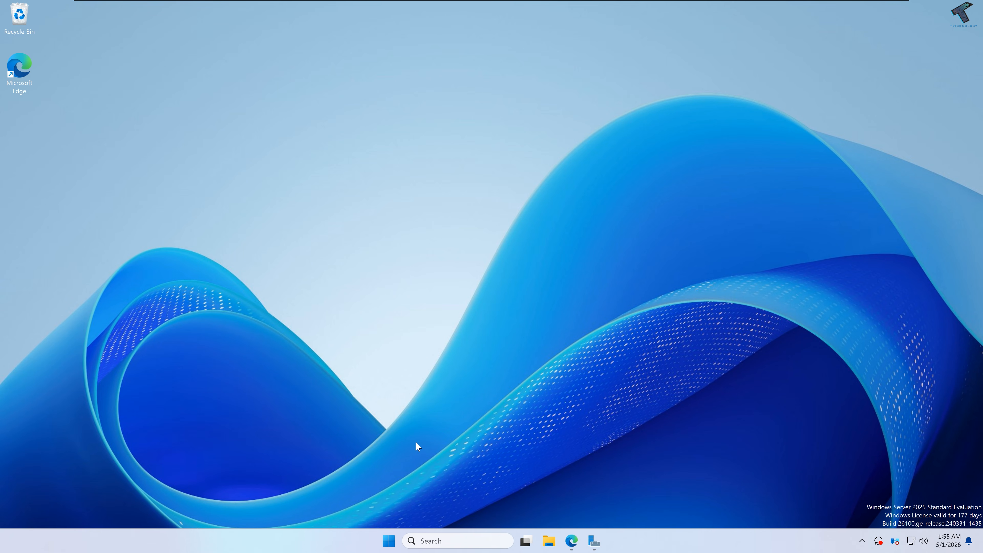
Step: Launch the Group Policy Management console (gpmc.msc), move and enlarge its window, and widen the console tree
click(384, 542)
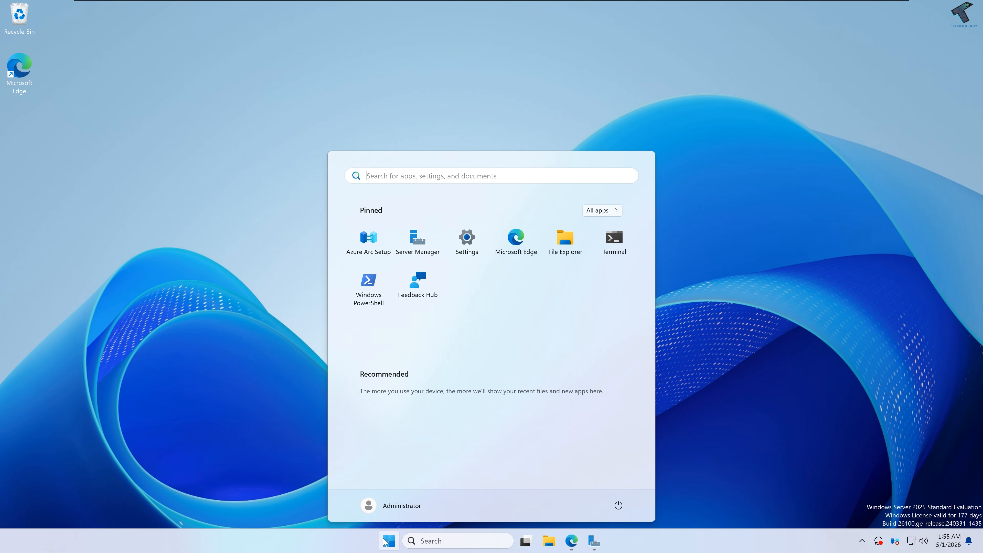
text(gpmc.msc)
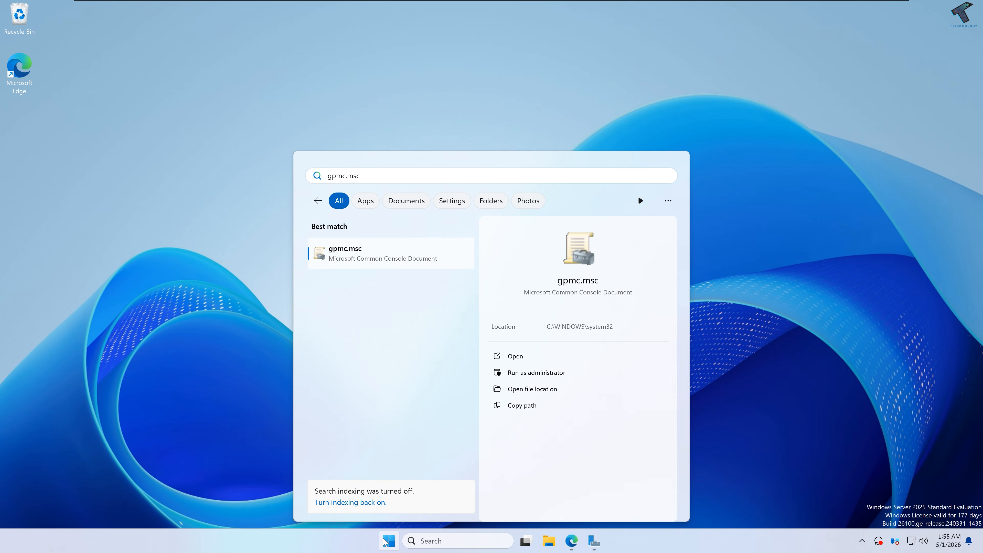
key(Return)
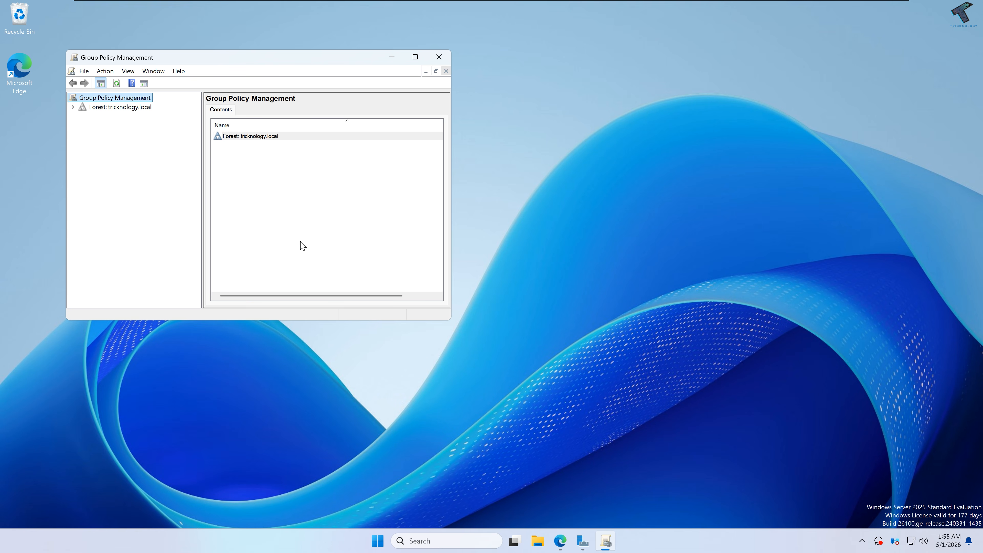
drag(286, 65, 414, 119)
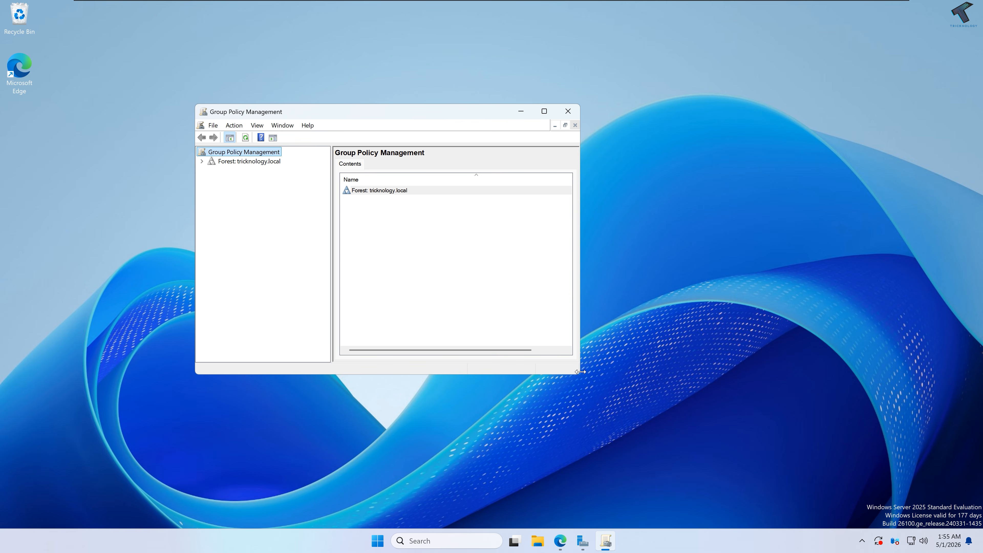
drag(579, 375, 803, 439)
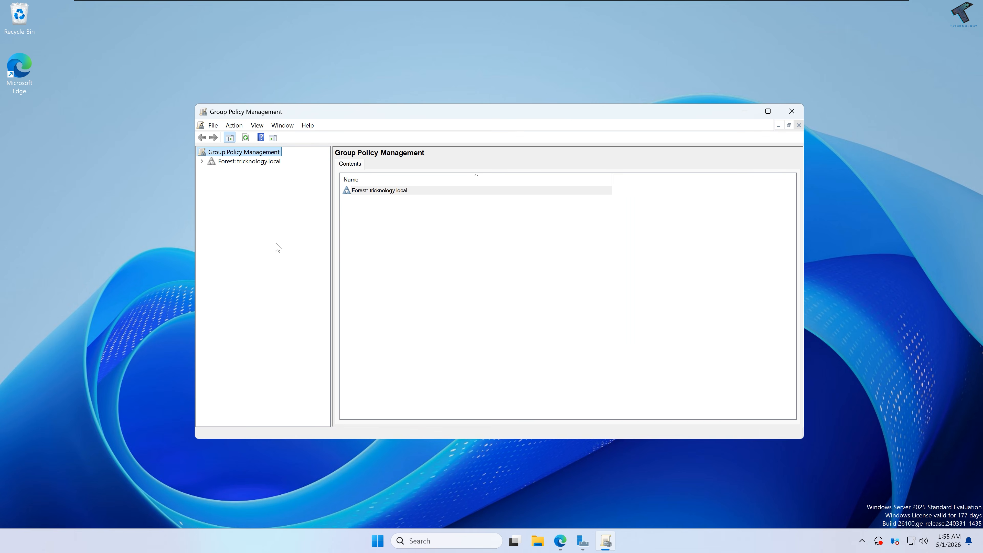
drag(331, 197, 409, 212)
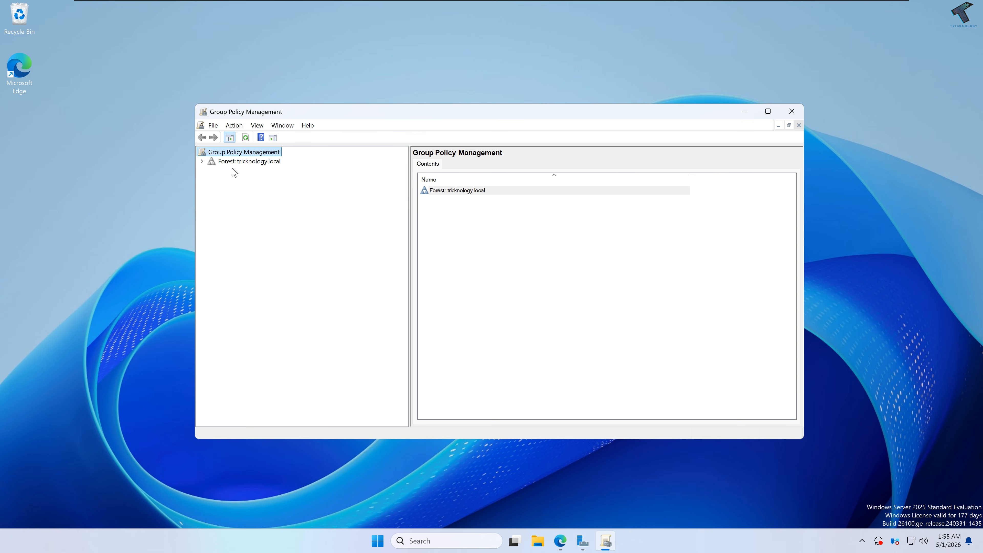
Step: Expand the tricknology.local forest and domain in the tree and show its Group Policy Objects container
click(202, 161)
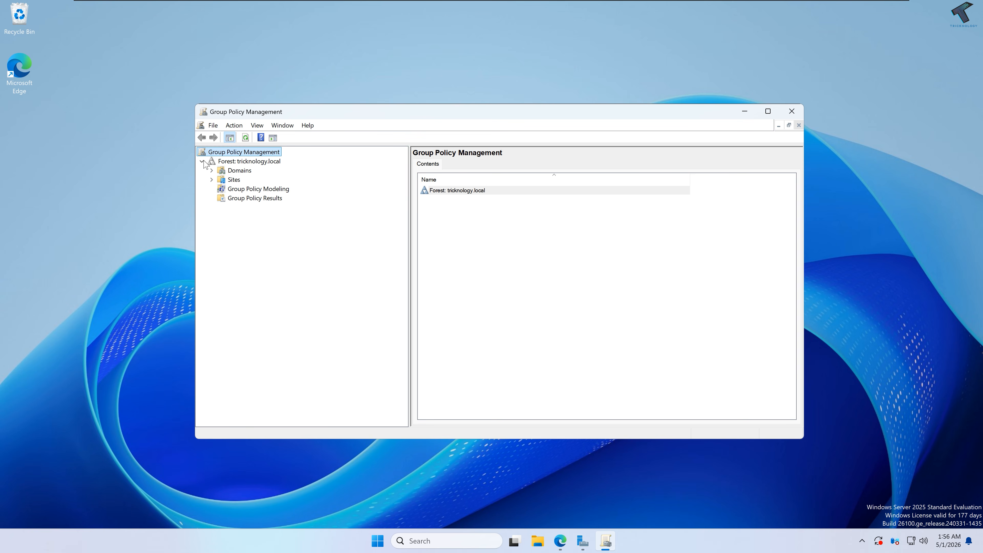
click(212, 171)
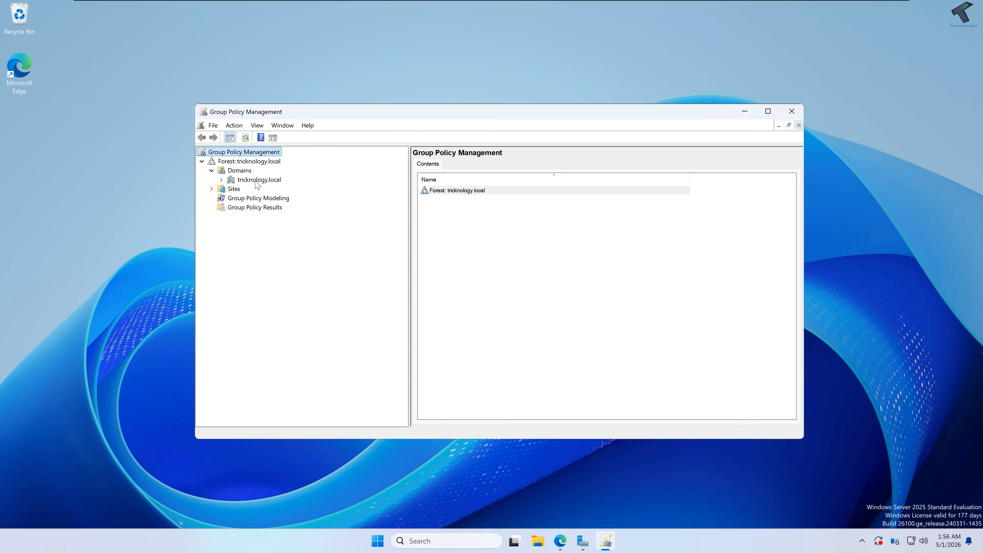
click(221, 179)
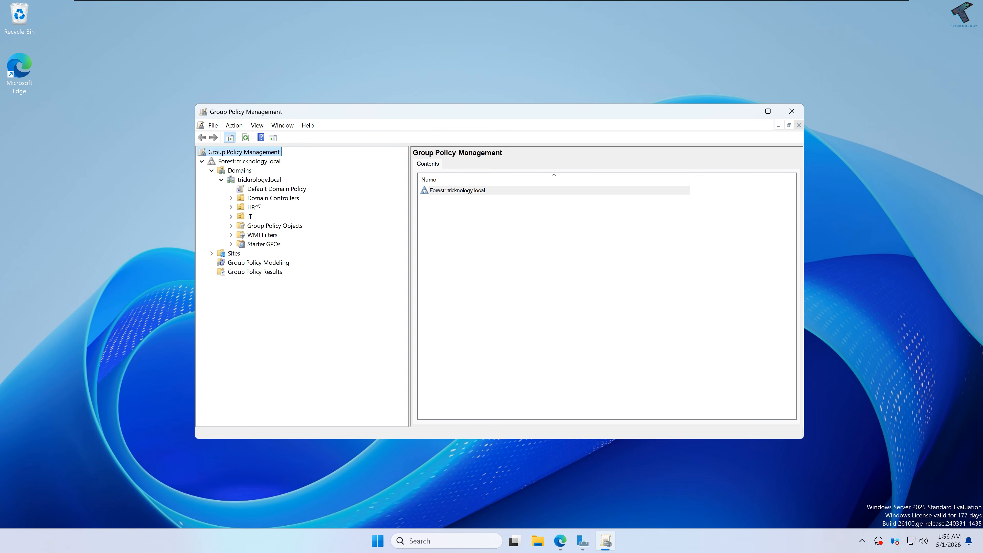
click(274, 228)
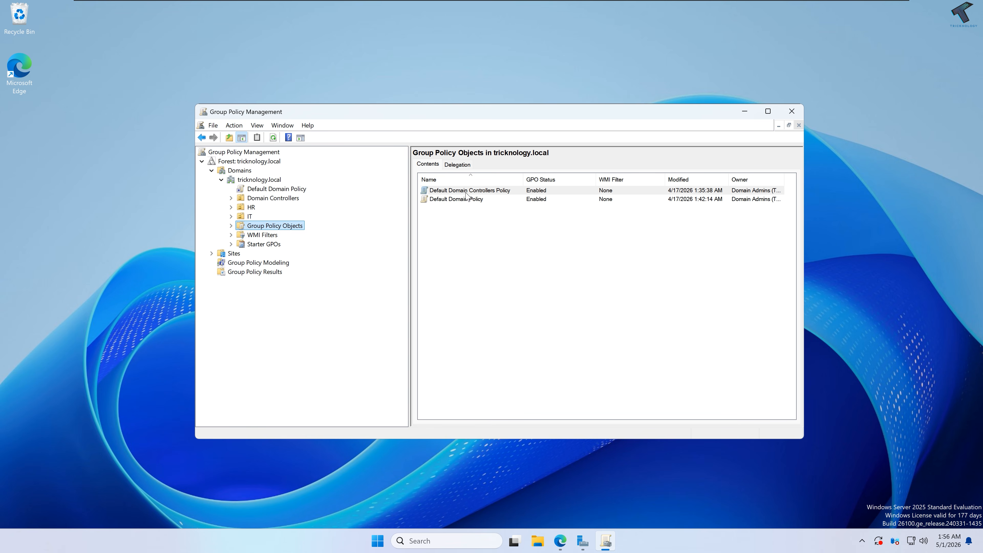
Step: Create a new GPO named Control_All_Computer in Group Policy Objects with no source starter GPO
right_click(280, 229)
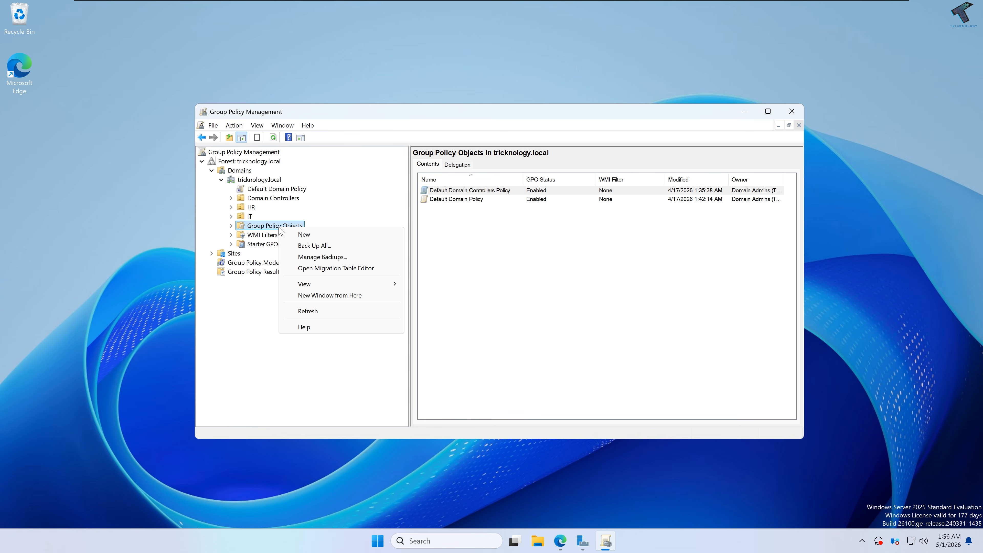
click(312, 237)
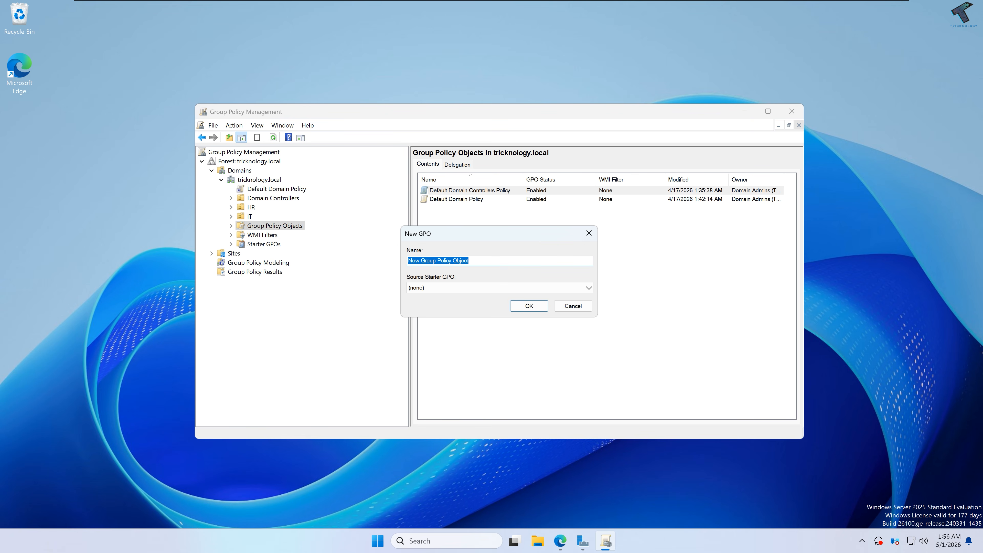
text(C)
text(uter)
click(446, 287)
click(447, 296)
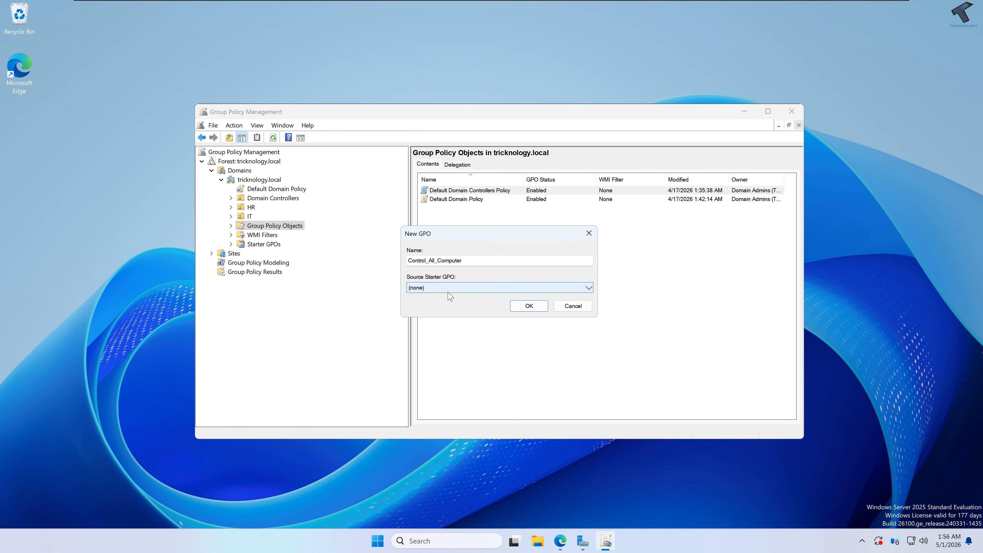
click(525, 306)
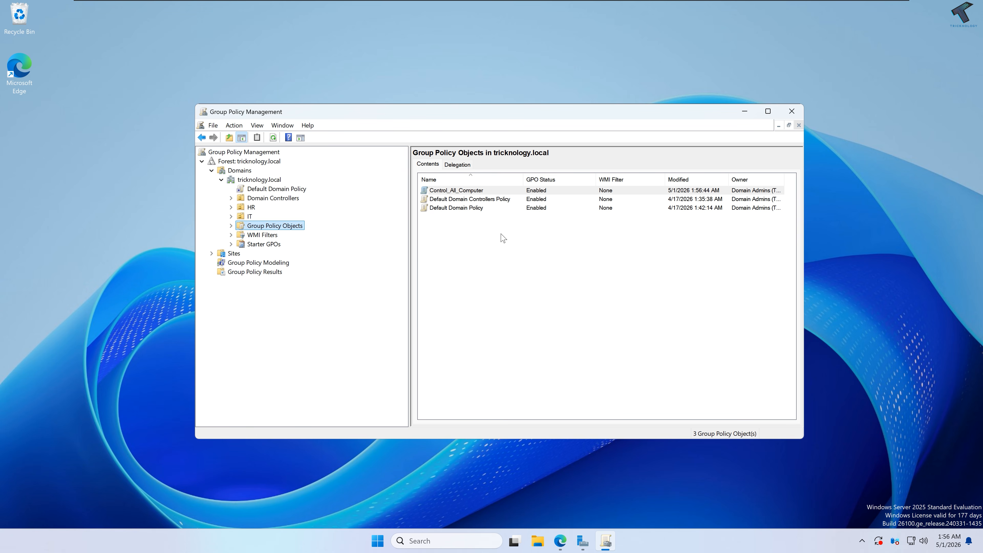
Step: Link the existing GPO Control_All_Computer to the tricknology.local domain
click(259, 180)
right_click(262, 181)
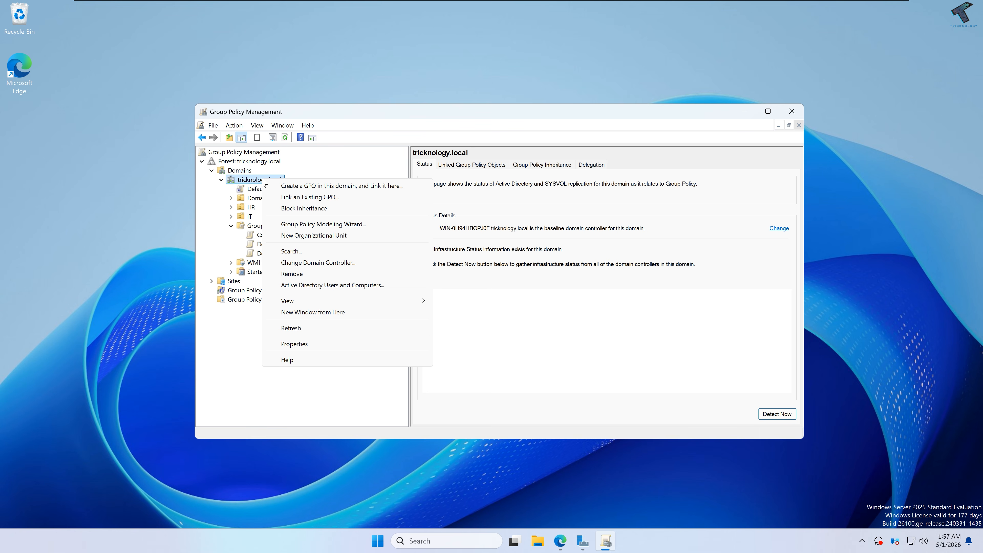
click(342, 201)
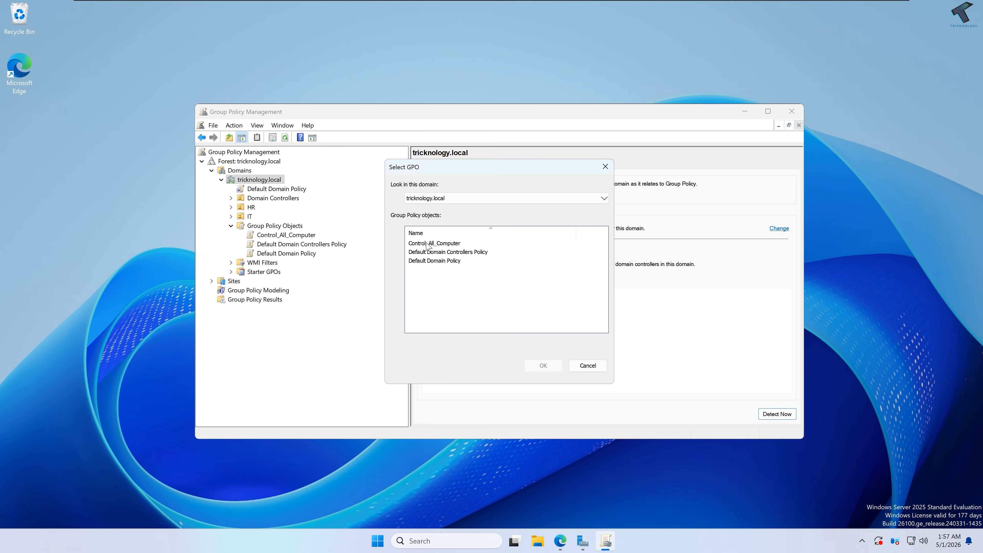
click(426, 244)
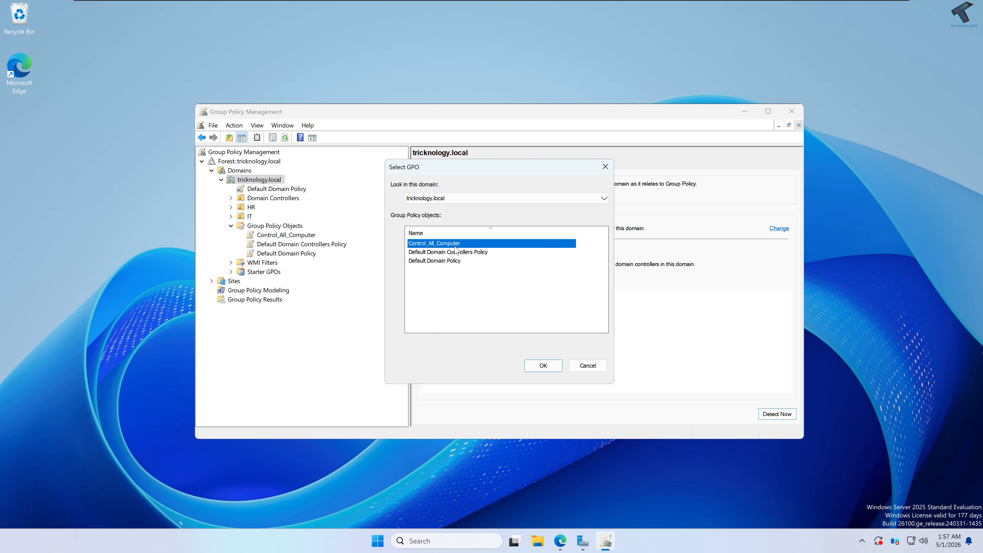
click(543, 365)
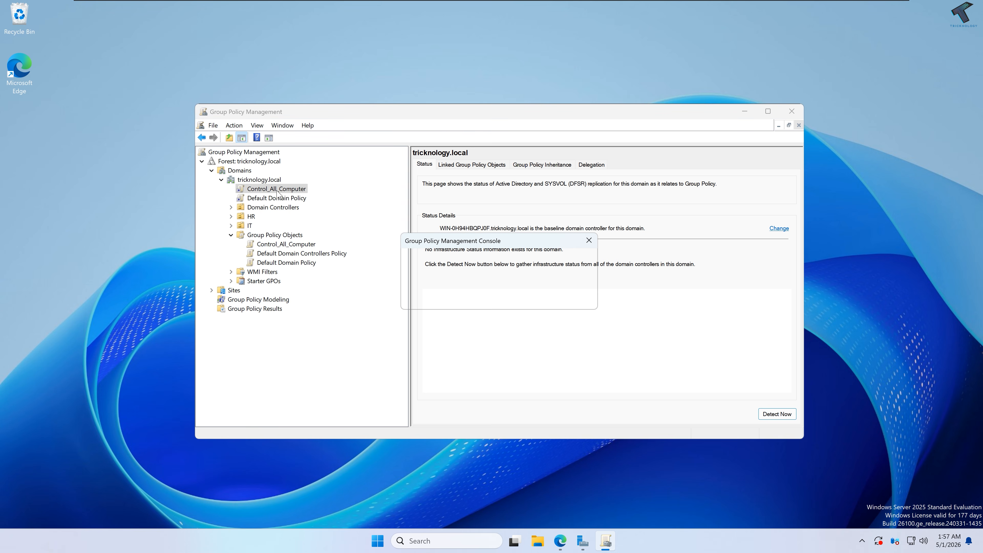
Step: Open the domain-linked Control_All_Computer GPO for editing, reposition the editor window and widen its tree
click(589, 239)
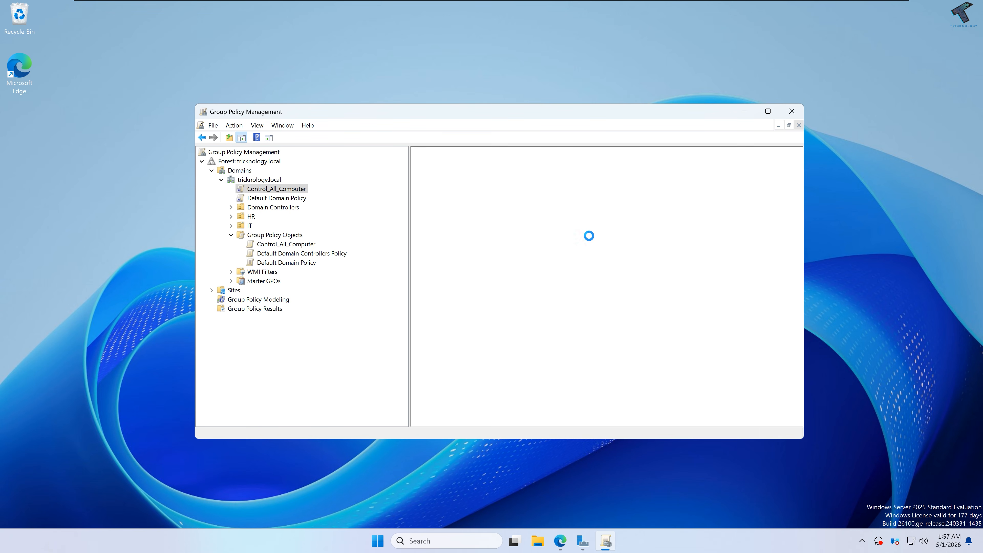
click(284, 191)
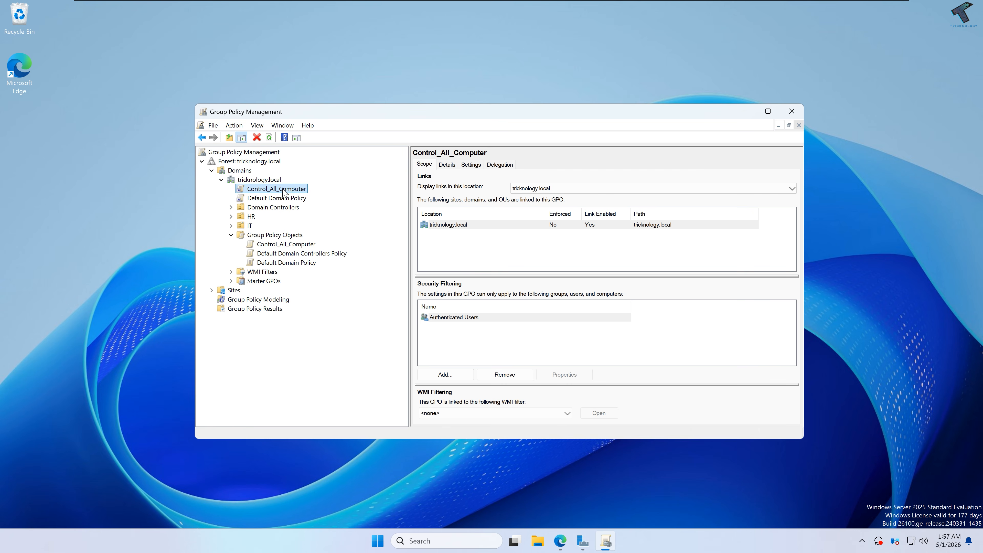
right_click(284, 191)
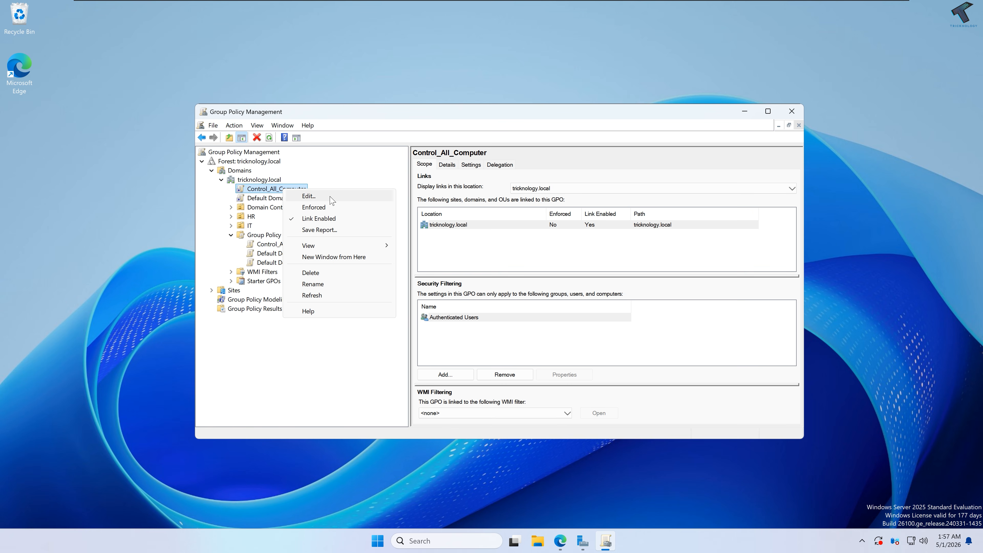
click(308, 196)
drag(292, 56, 474, 131)
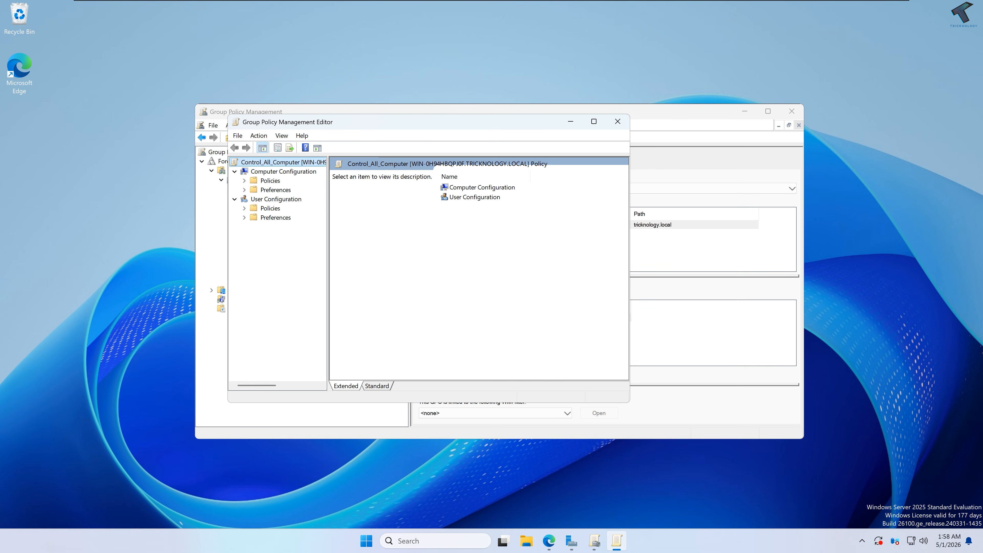
drag(329, 229, 363, 229)
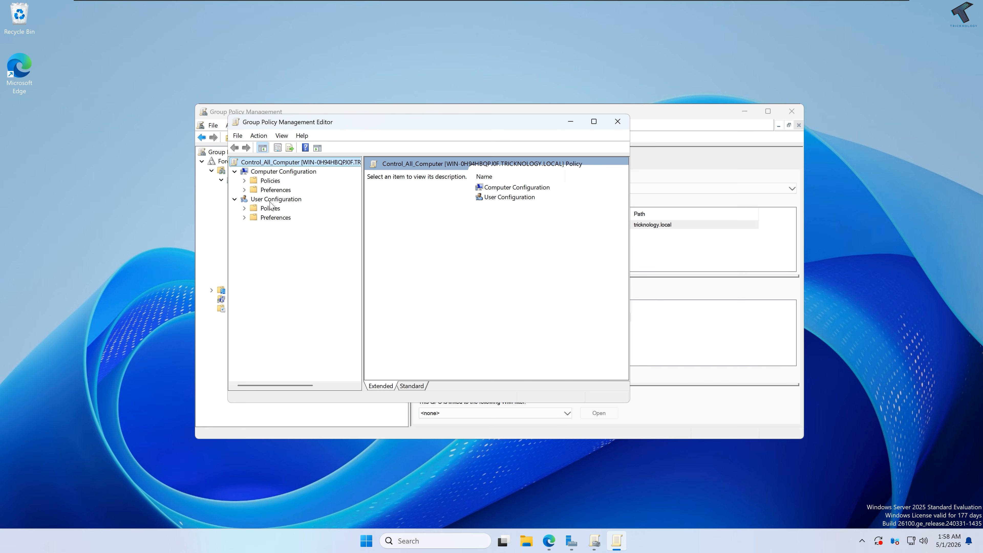
Step: Show the Desktop subfolder's settings under User Configuration, Policies, Administrative Templates, Desktop
click(244, 208)
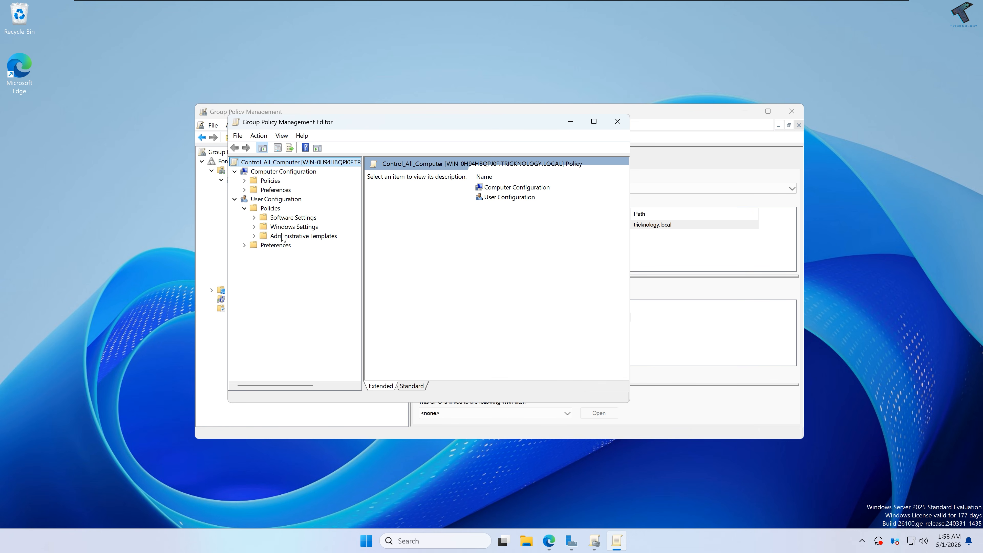
click(254, 236)
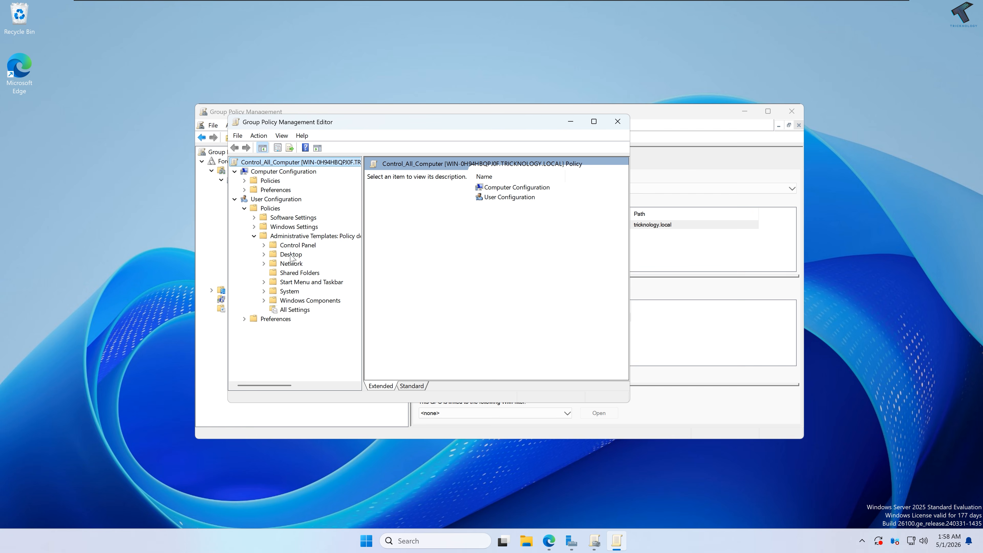
click(264, 254)
click(298, 273)
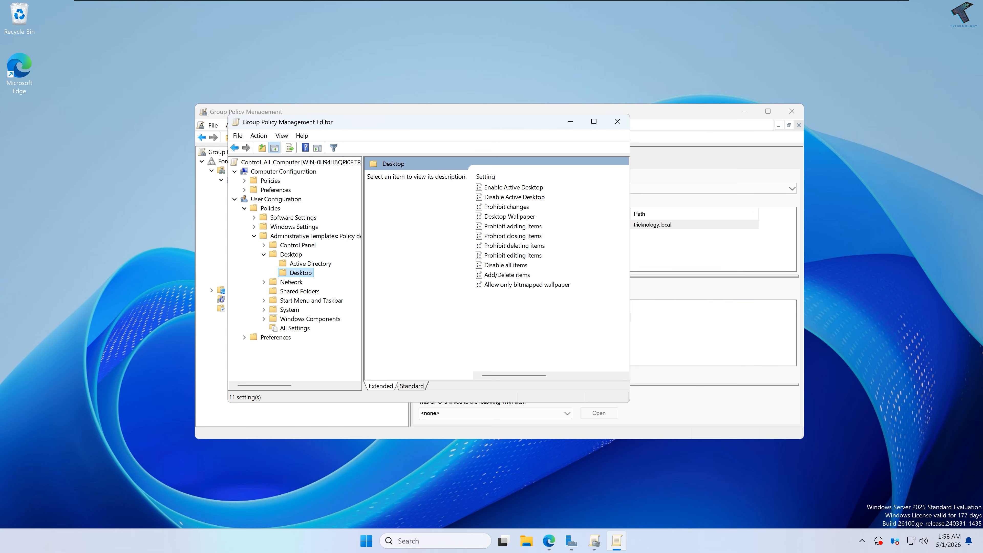
Step: Open the Desktop Wallpaper policy setting for editing and set it to Enabled
click(518, 218)
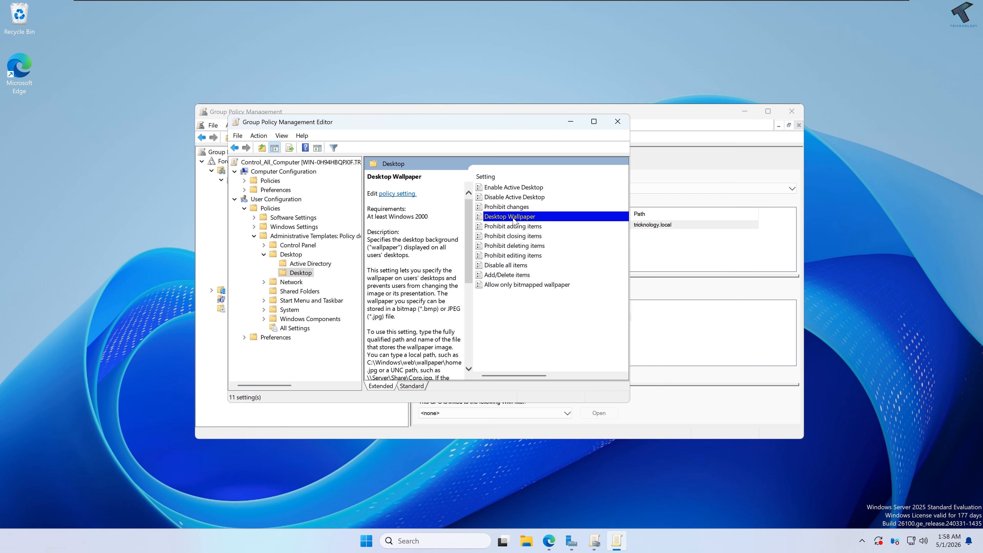
right_click(514, 220)
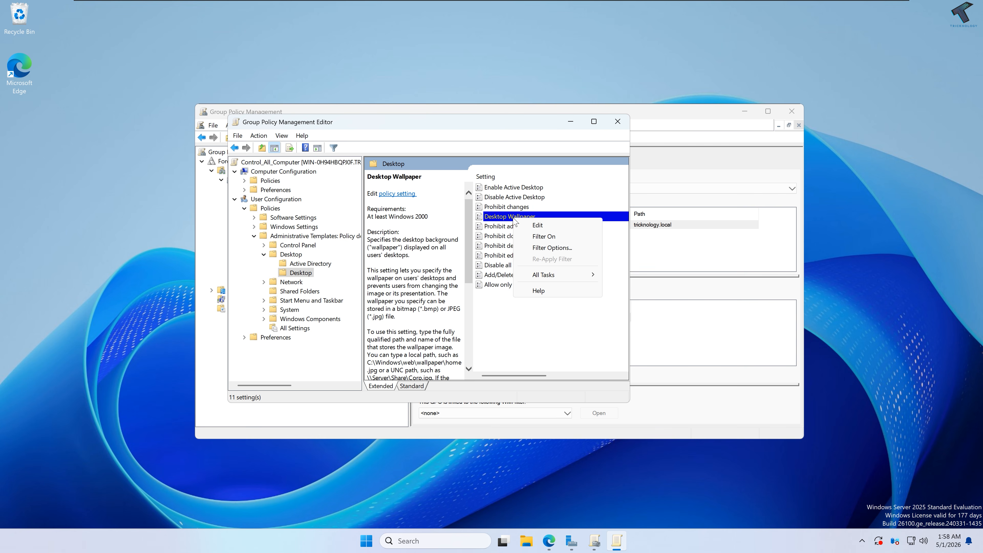
click(541, 228)
drag(322, 82, 501, 123)
click(276, 168)
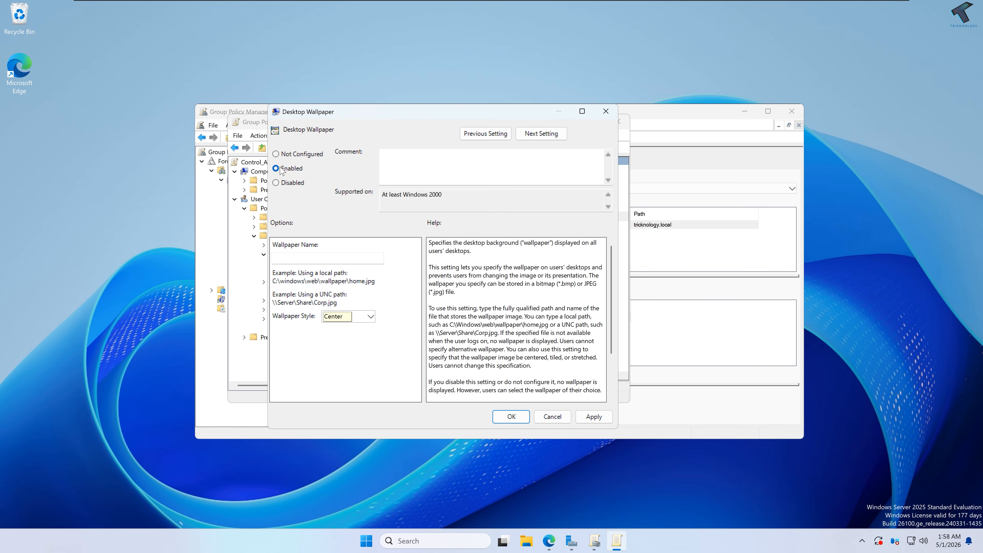
Step: Switch to a new File Explorer window, narrow and reposition it beside the policy dialog, and open Local Disk (C:)
click(526, 540)
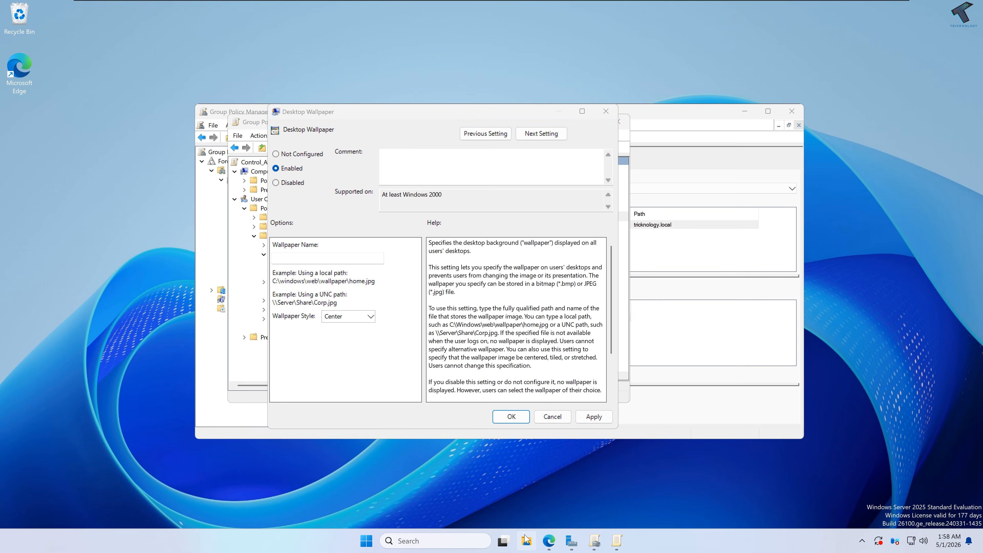
drag(378, 119, 601, 141)
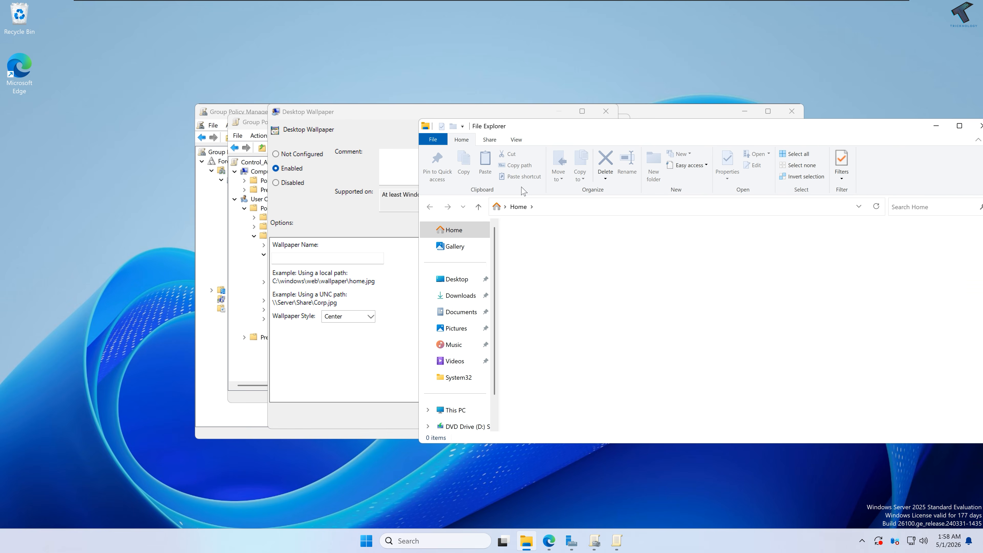
drag(420, 271, 599, 271)
drag(754, 135, 620, 128)
click(505, 403)
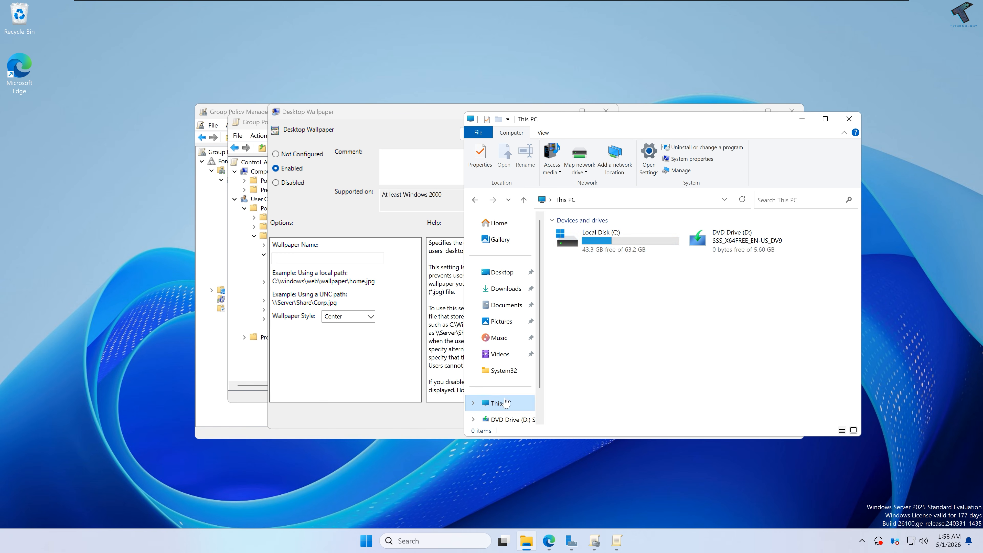
double_click(615, 242)
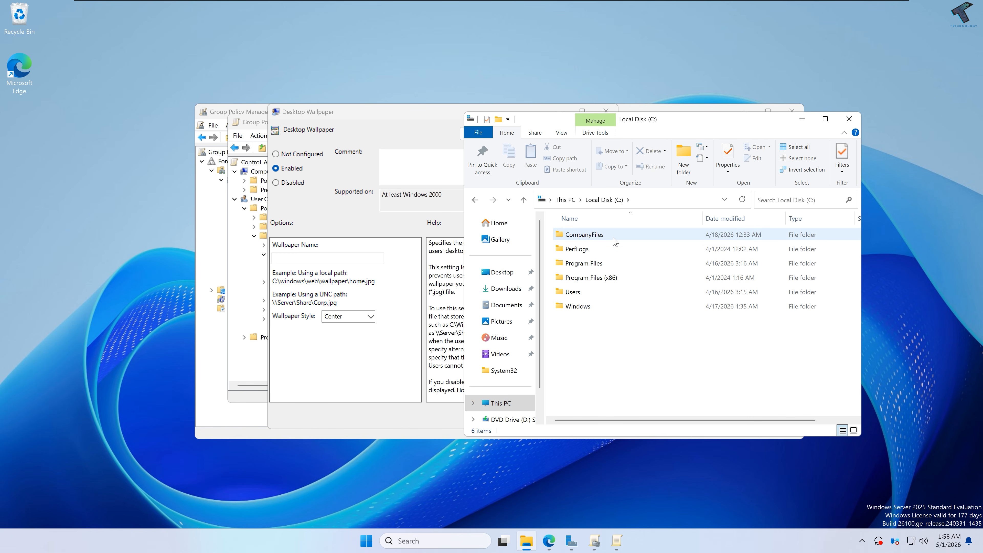
Step: Create a new folder named wallpaper on Local Disk (C:)
click(683, 161)
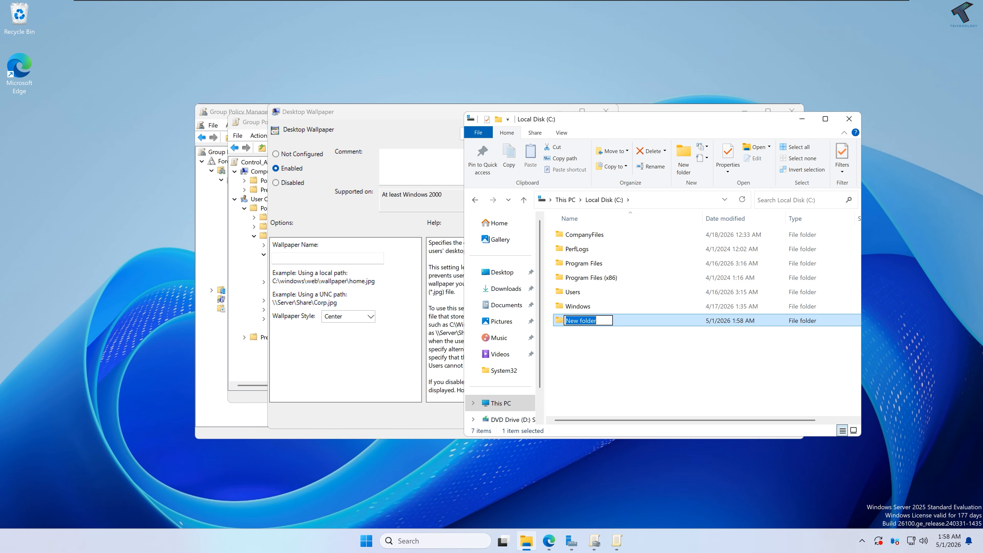
text(W)
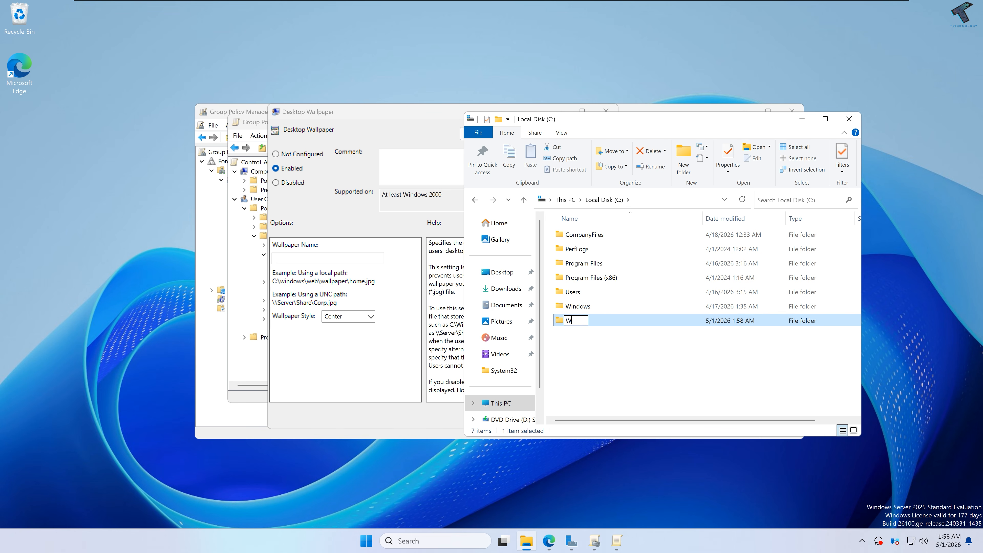
text(allpaper)
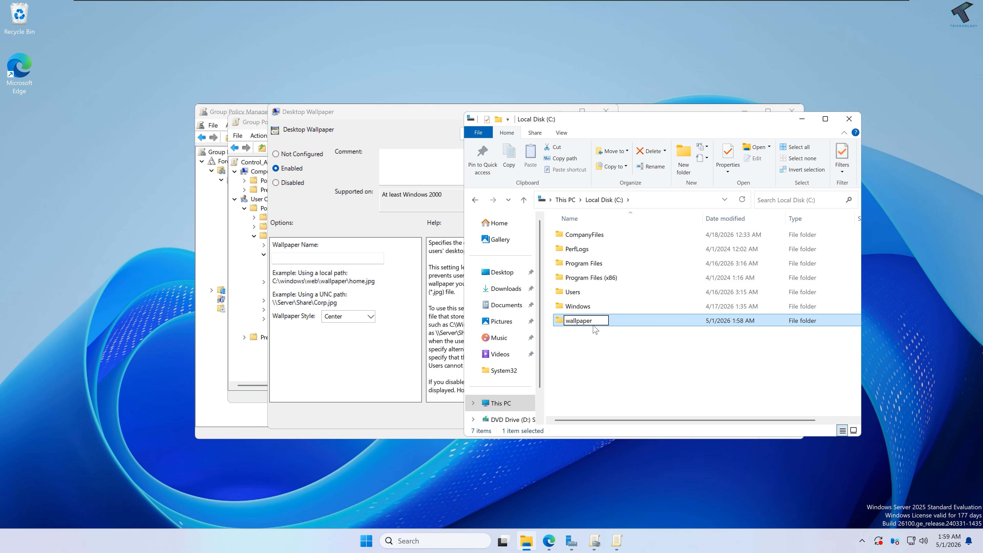
click(597, 343)
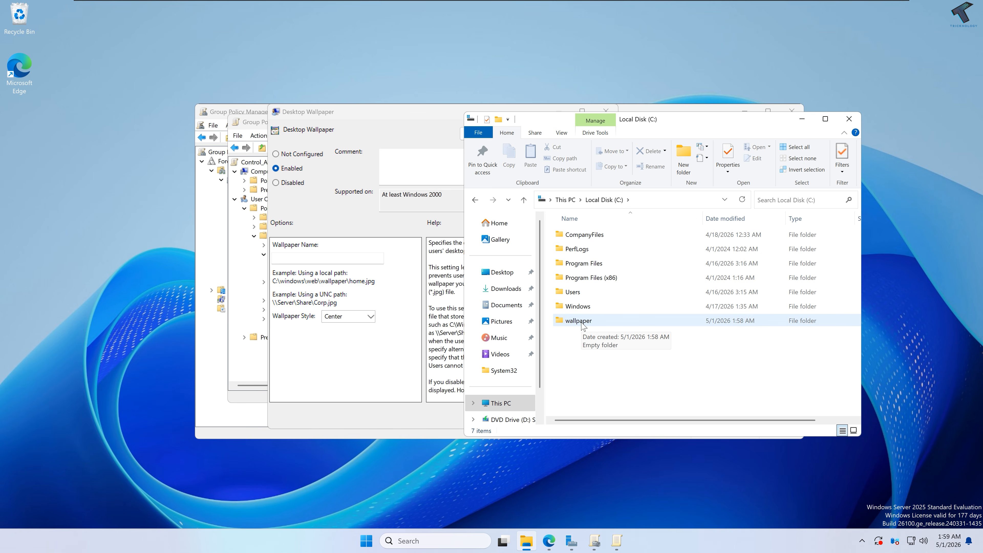
Step: Copy the wallpaper image file from the Pictures folder
double_click(578, 321)
click(497, 322)
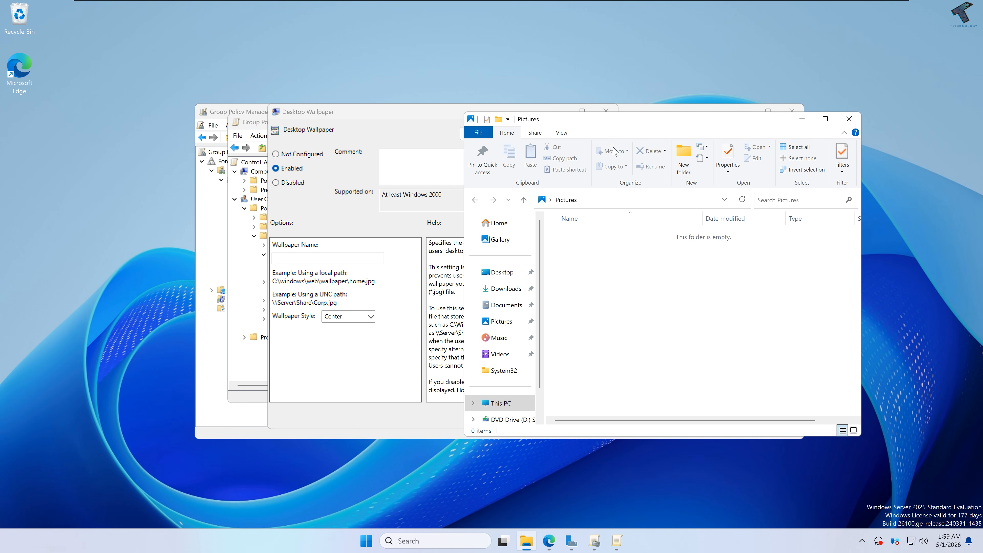
click(500, 353)
click(500, 321)
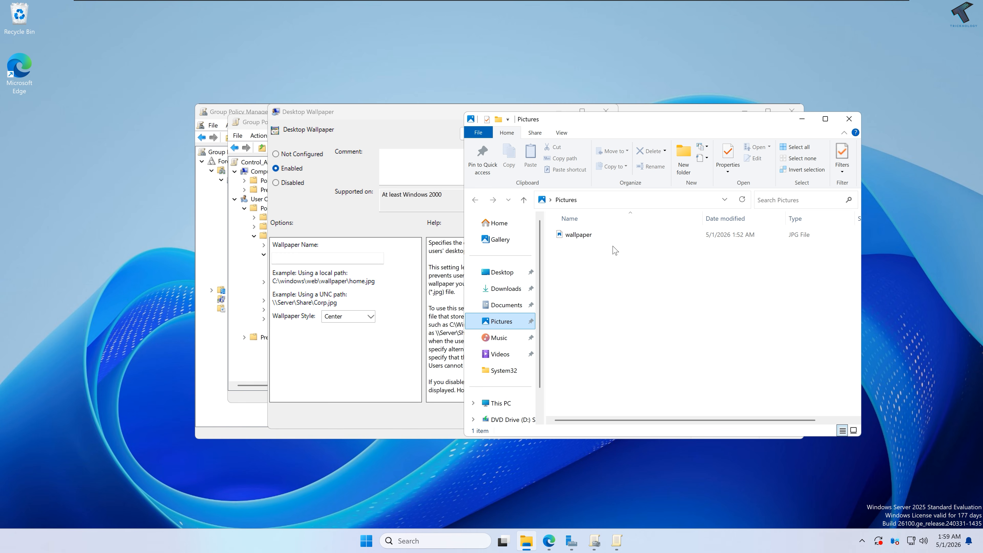
click(577, 236)
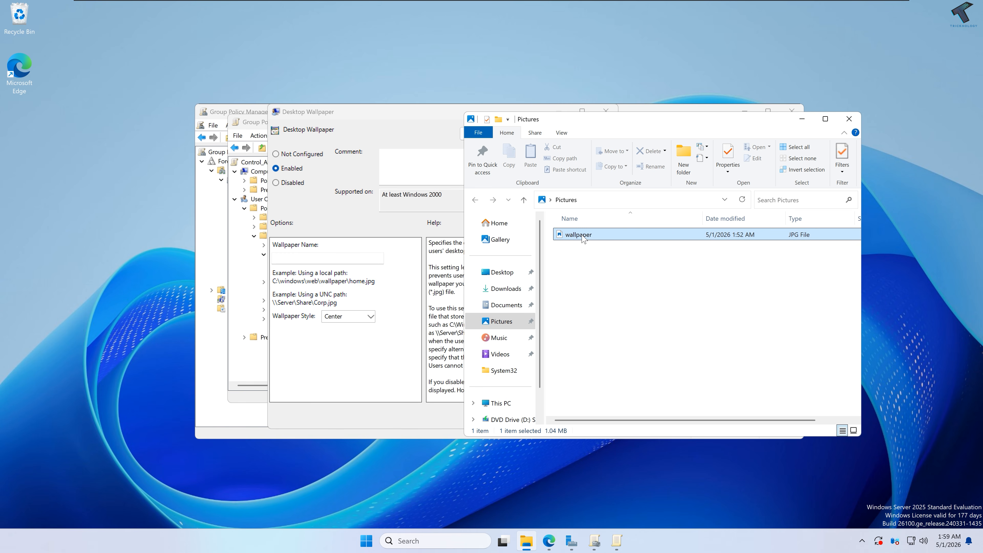
right_click(582, 237)
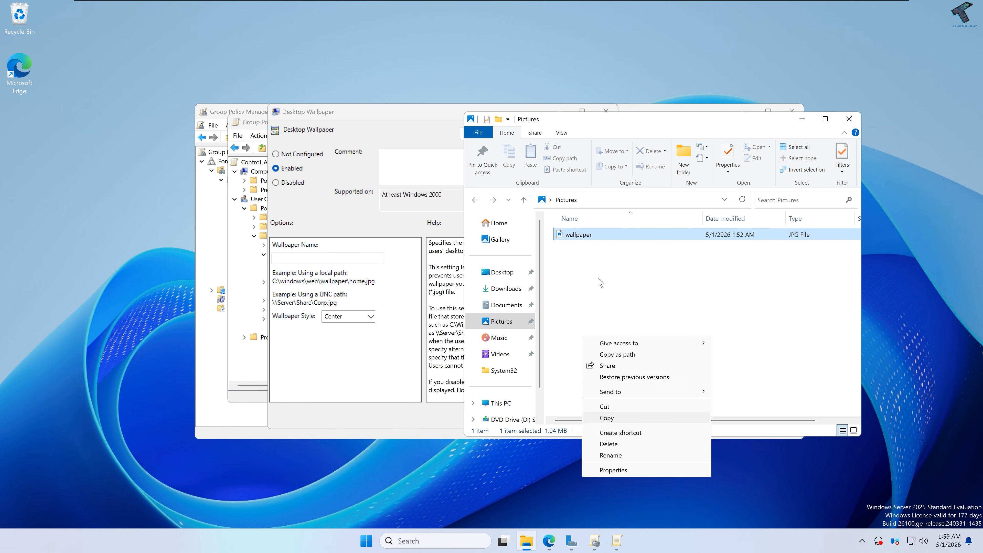
click(643, 418)
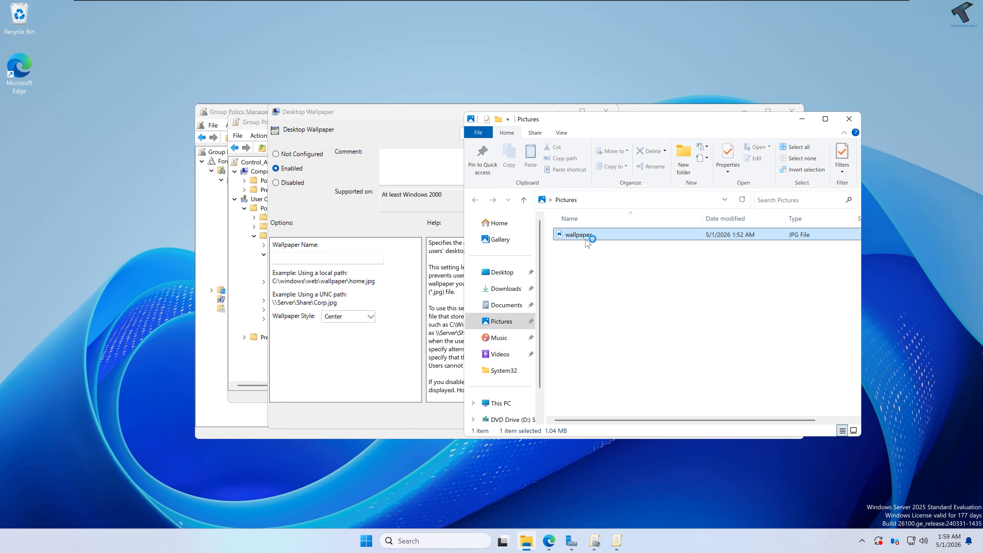
Step: View the wallpaper image from the Pictures folder in Paint, then close it
scroll(485, 279, down, 5)
scroll(484, 280, up, 3)
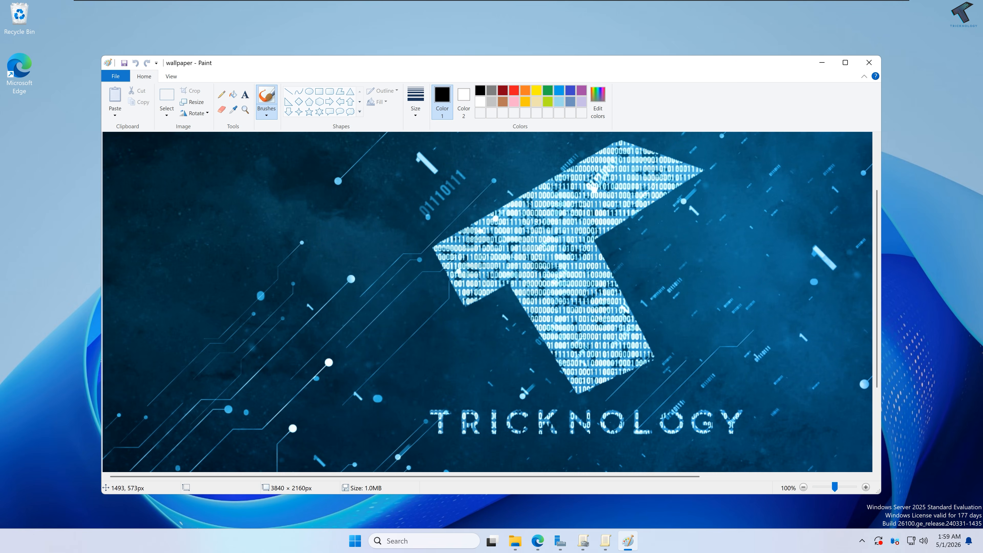
click(869, 62)
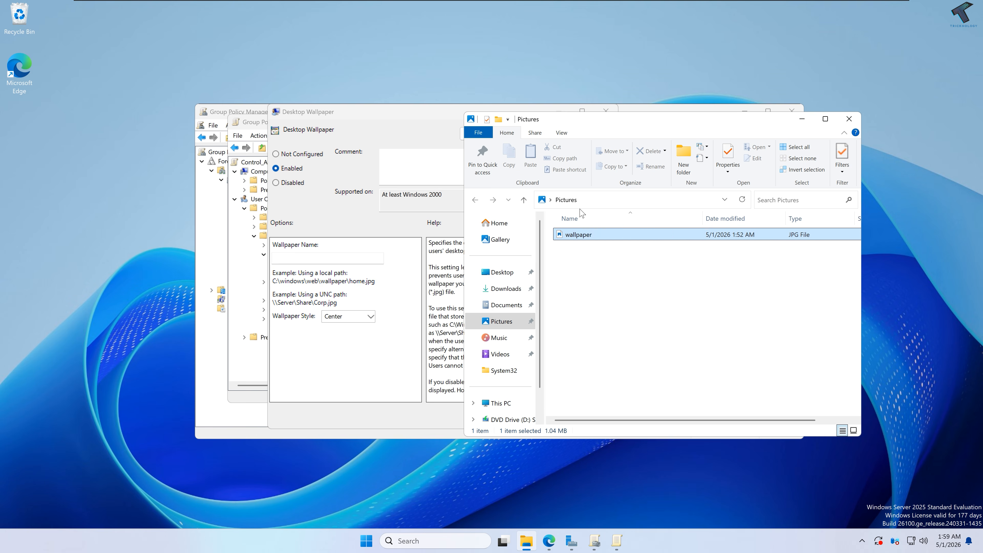
Step: Paste the wallpaper image from Pictures into the wallpaper folder on Local Disk (C:)
right_click(581, 232)
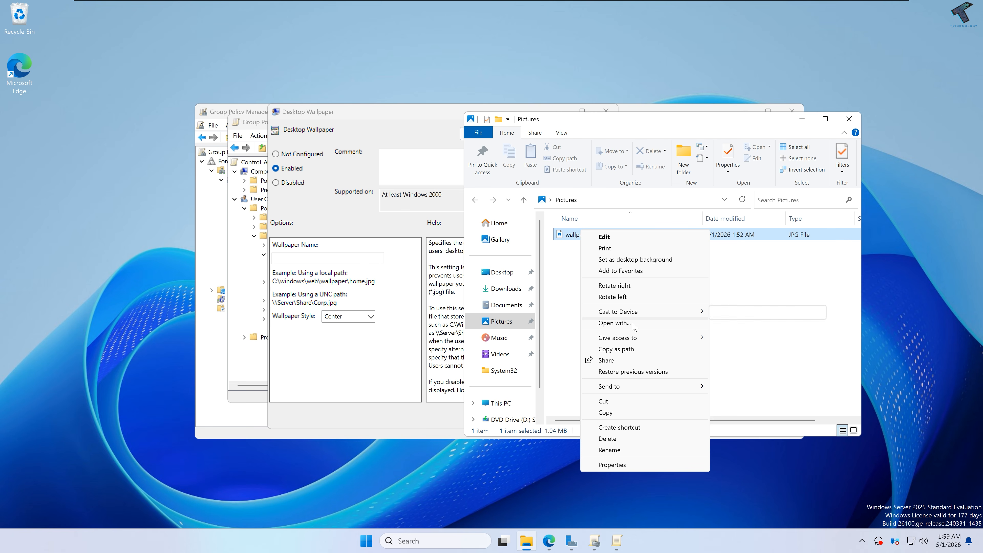
click(561, 265)
scroll(520, 367, down, 1)
click(502, 367)
double_click(586, 237)
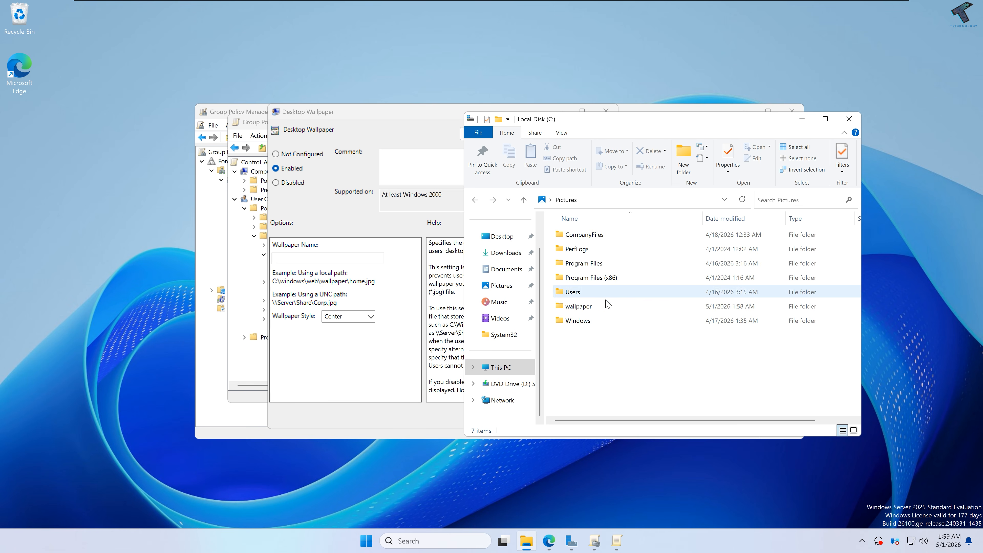
double_click(586, 308)
right_click(577, 256)
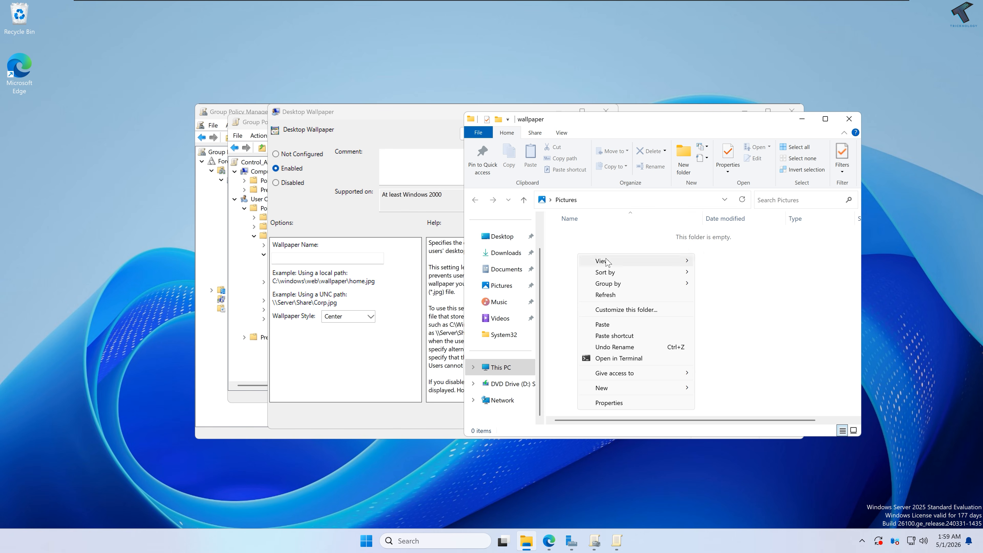
click(605, 326)
Step: Turn off hiding extensions for known file types in Folder Options, and reopen the wallpaper folder on C:
drag(615, 120, 520, 121)
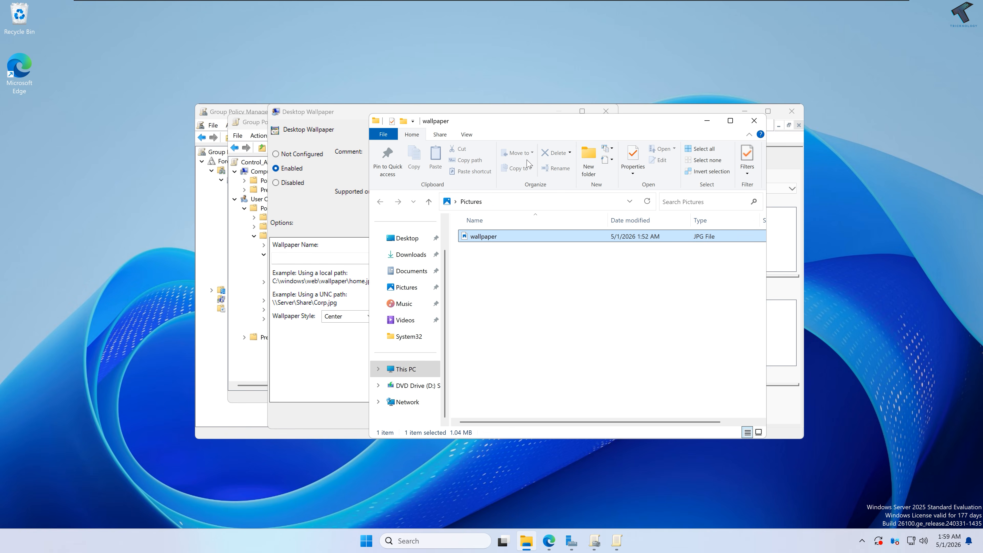
click(467, 135)
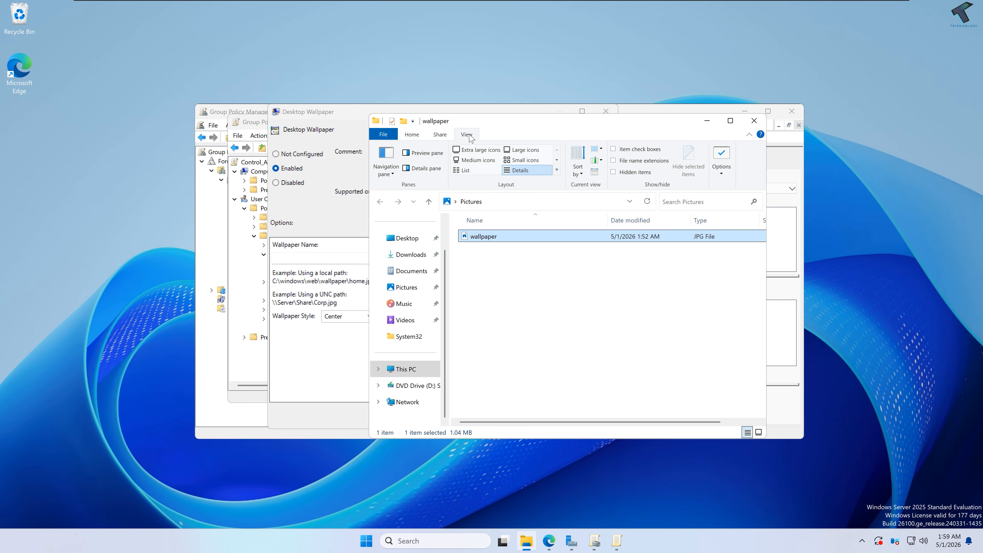
click(722, 166)
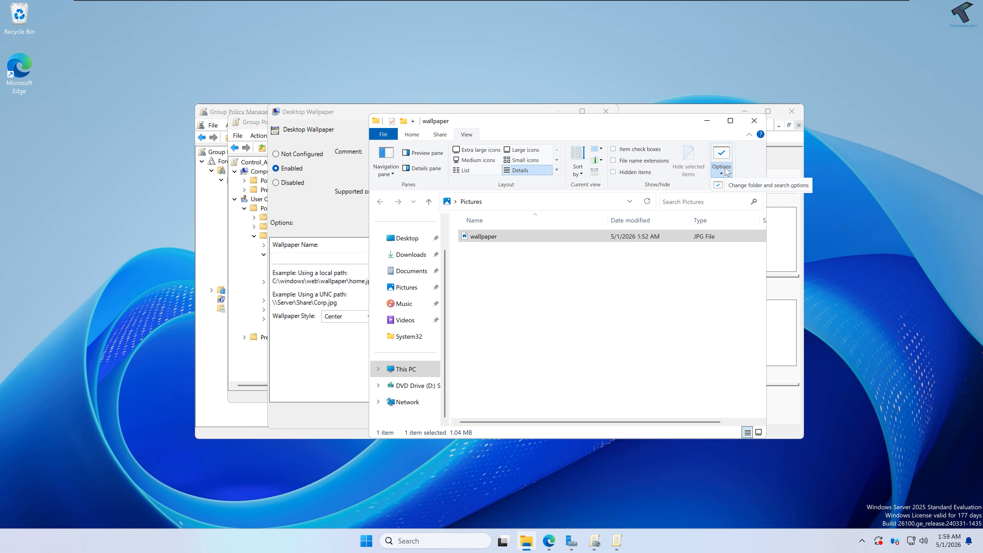
click(725, 155)
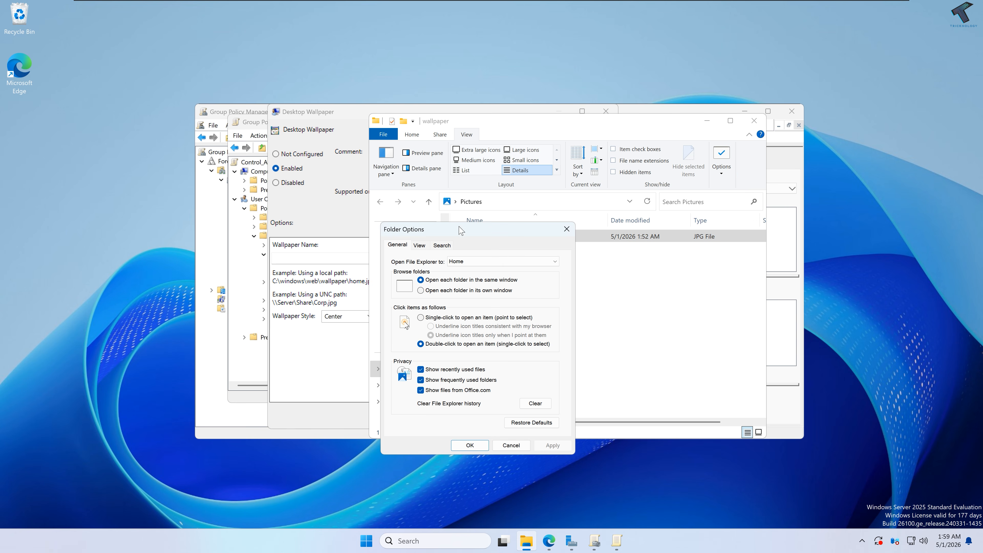
drag(461, 229, 522, 223)
click(481, 239)
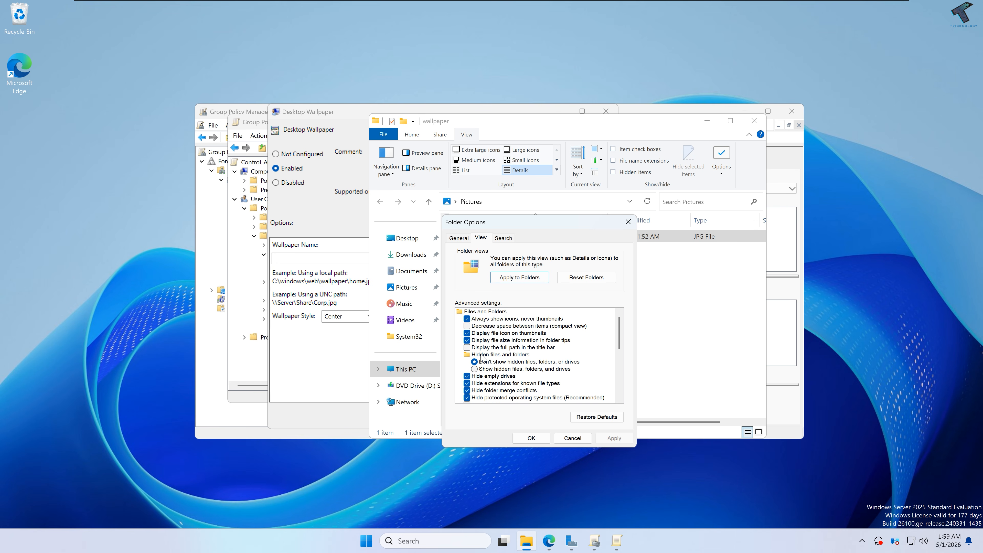
scroll(482, 358, down, 1)
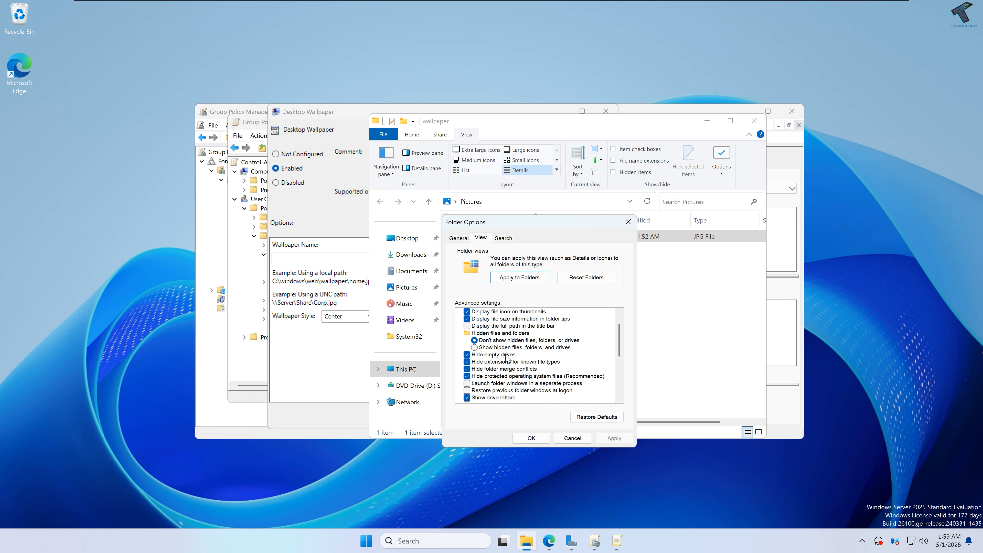
click(467, 362)
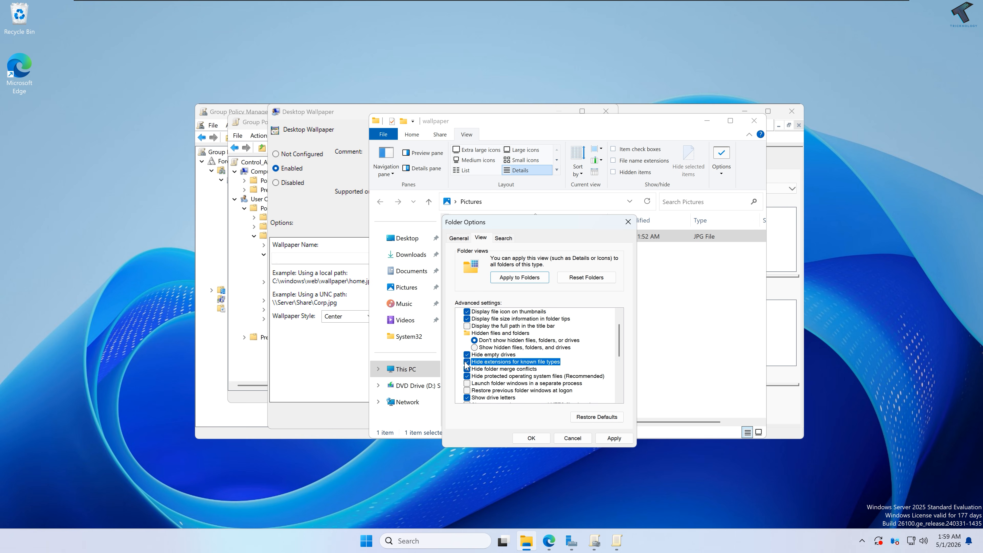
click(614, 439)
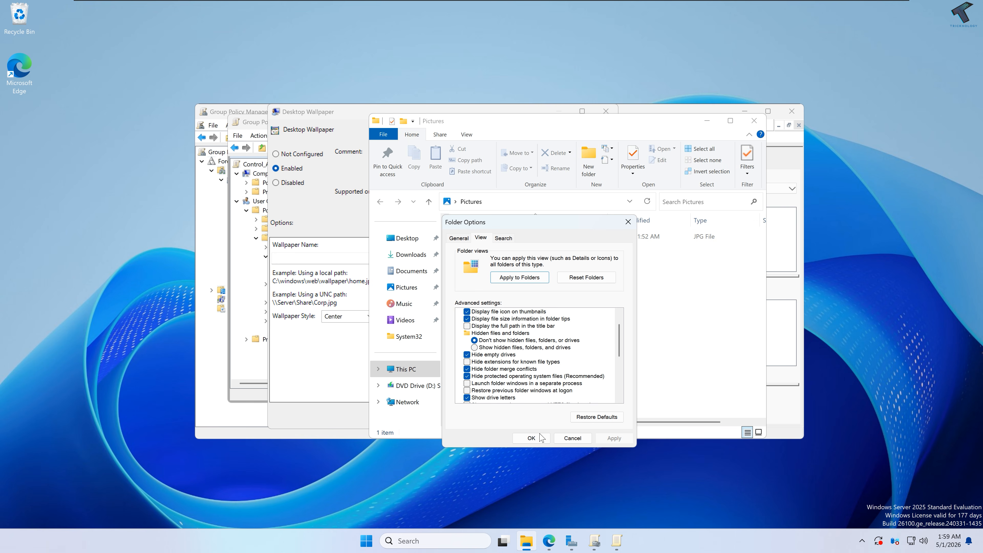
click(531, 438)
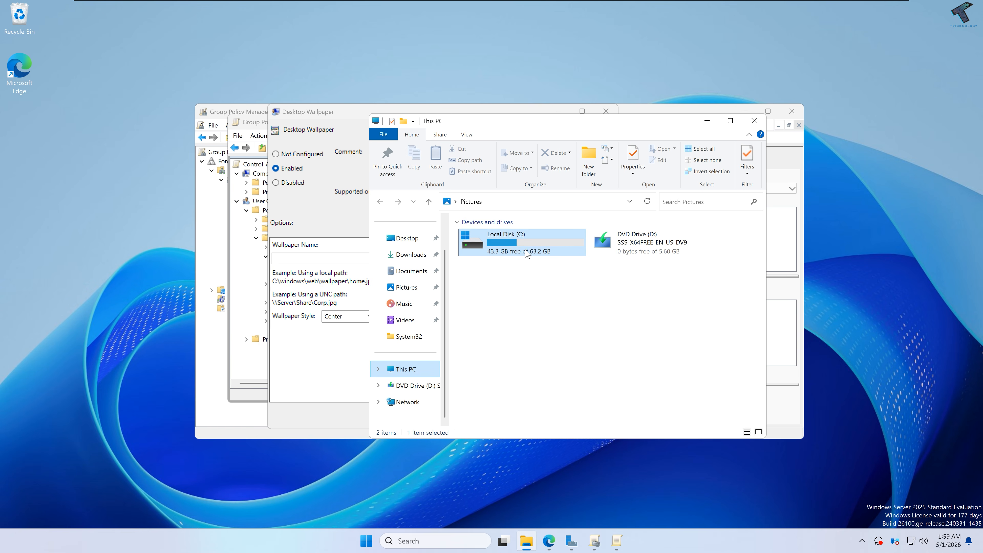
double_click(526, 248)
double_click(517, 311)
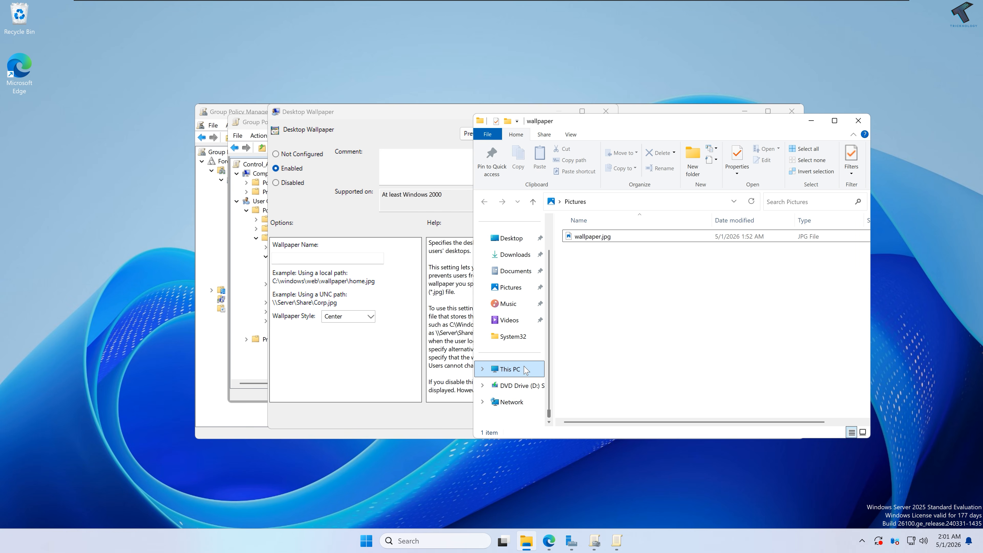
Step: Return to Local Disk (C:), open the wallpaper folder's properties and reposition the dialog
click(510, 369)
click(607, 249)
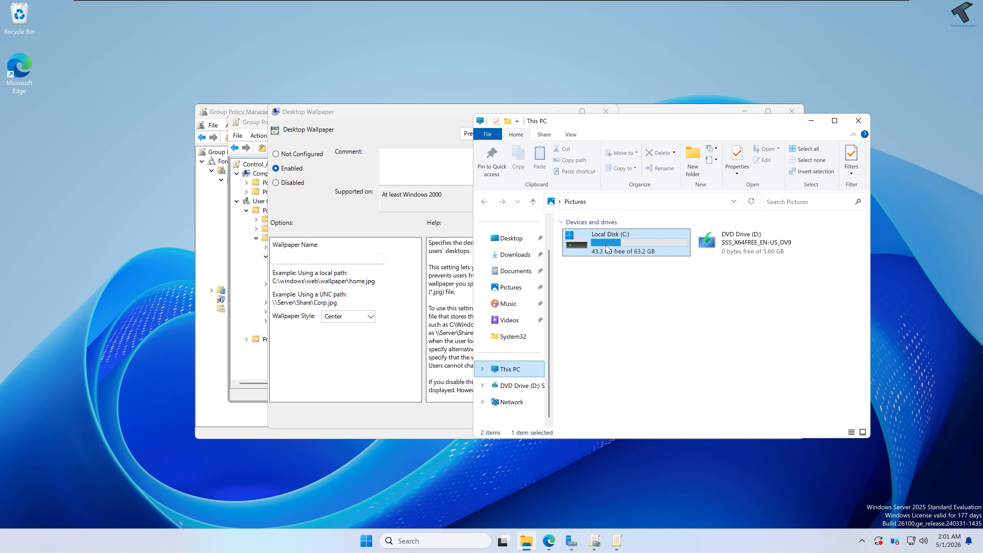
double_click(619, 249)
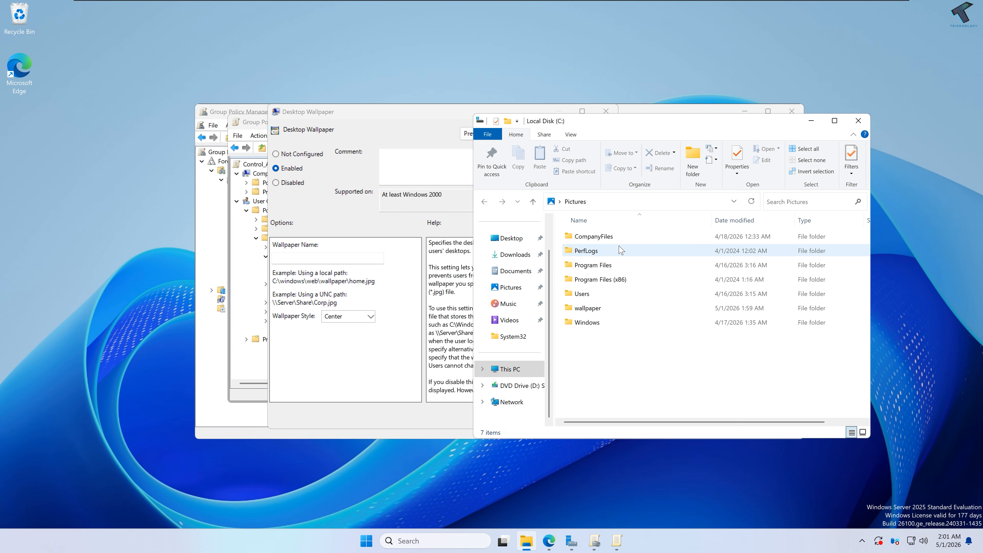
click(587, 309)
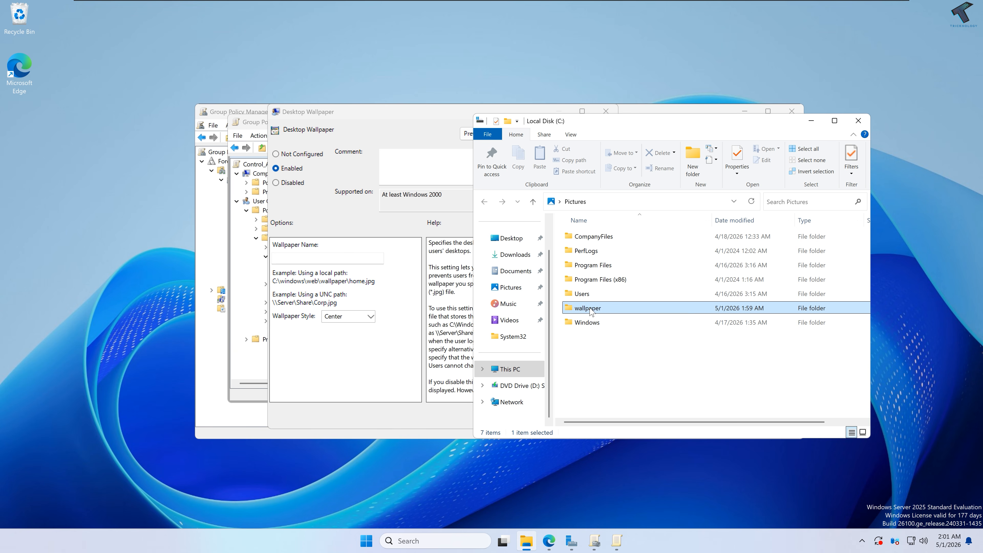
right_click(590, 312)
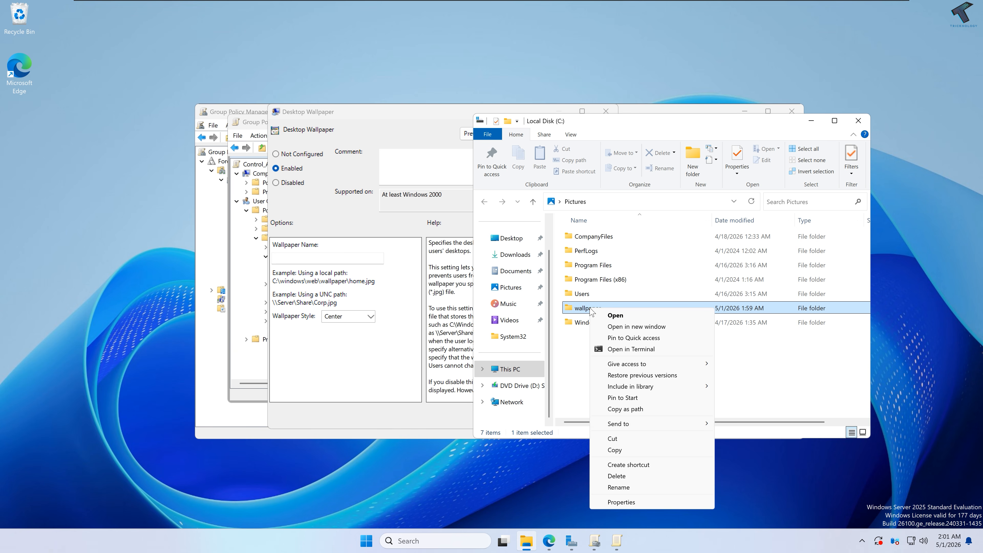
click(627, 504)
drag(642, 289, 622, 190)
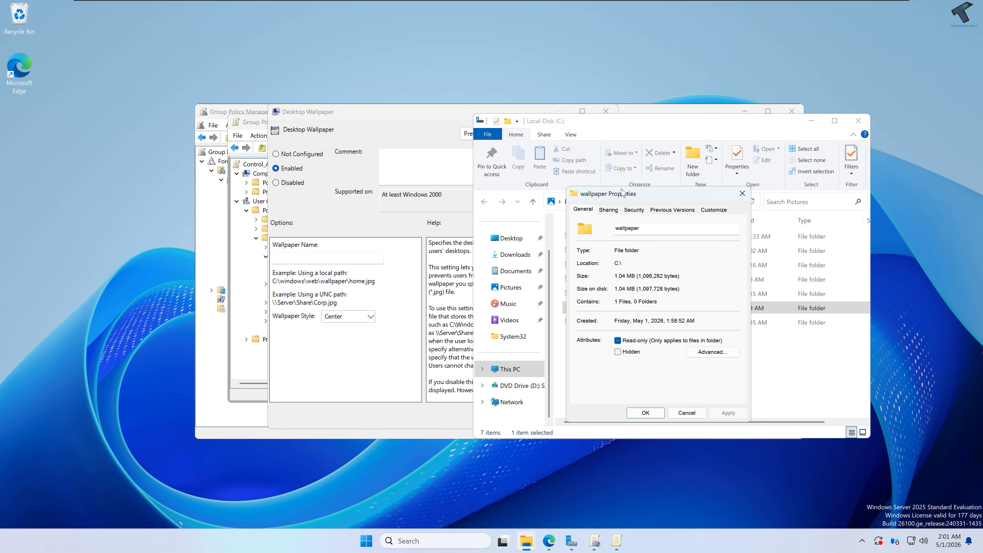
Step: Enable Share this folder for the wallpaper folder in Advanced Sharing
click(607, 210)
click(610, 330)
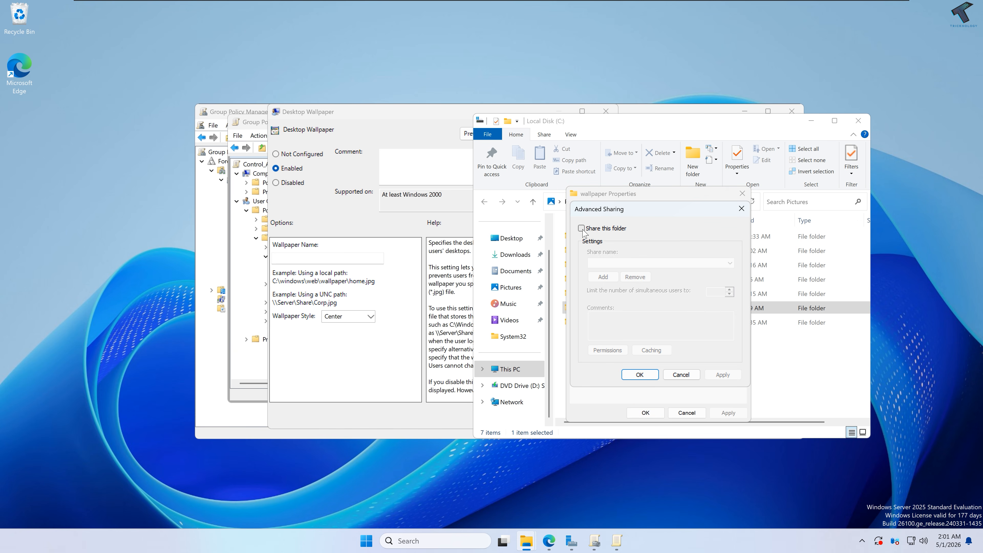
click(581, 229)
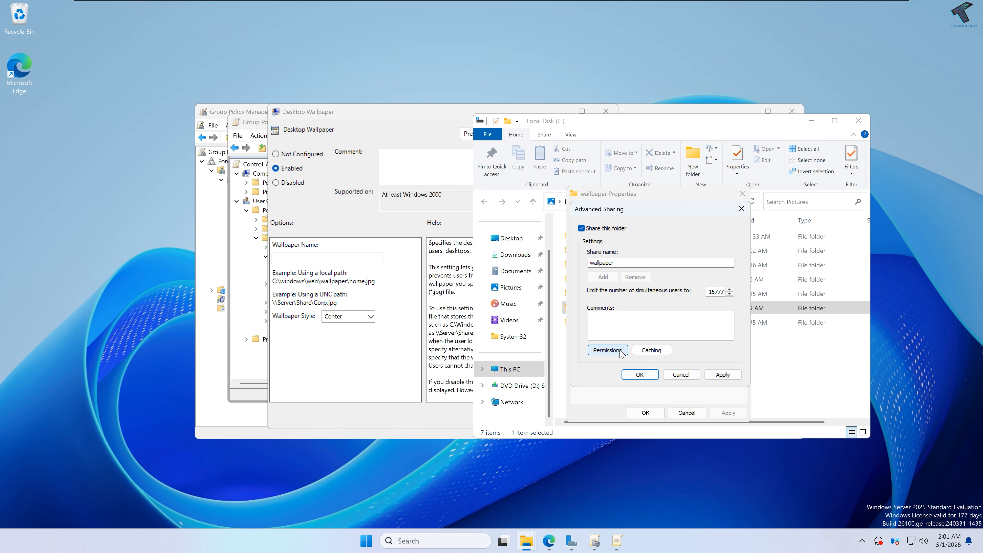
Step: Remove Everyone from the wallpaper folder's share permissions
click(609, 351)
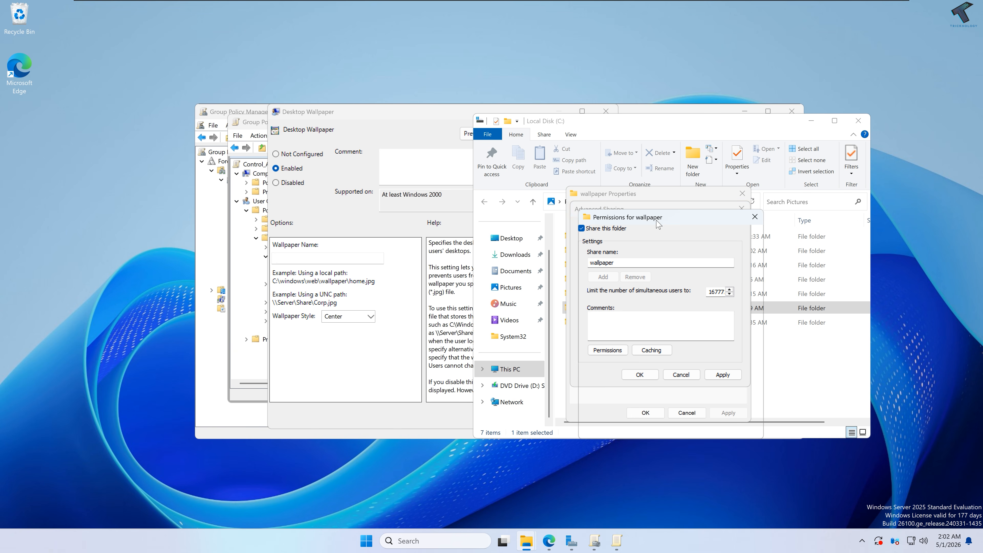
drag(660, 224, 655, 215)
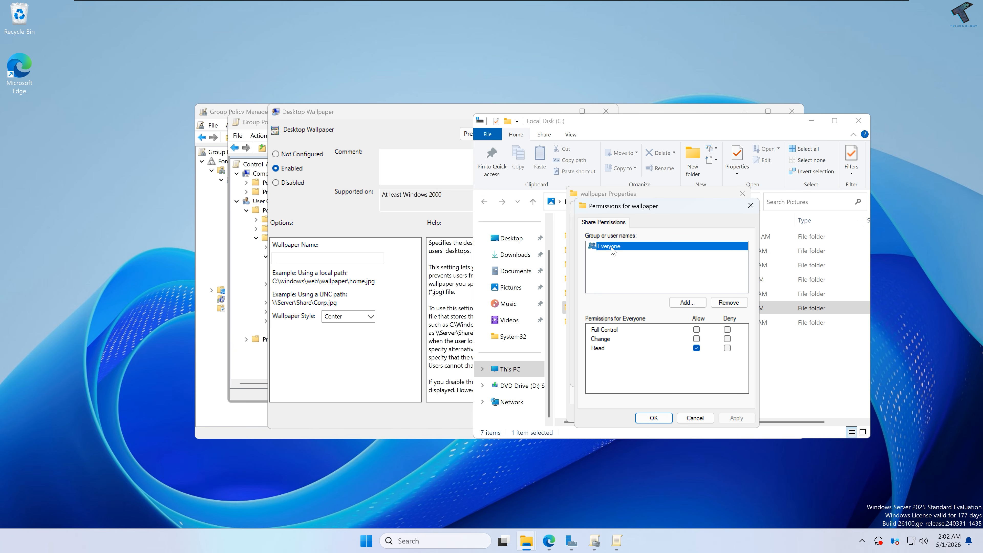
click(727, 303)
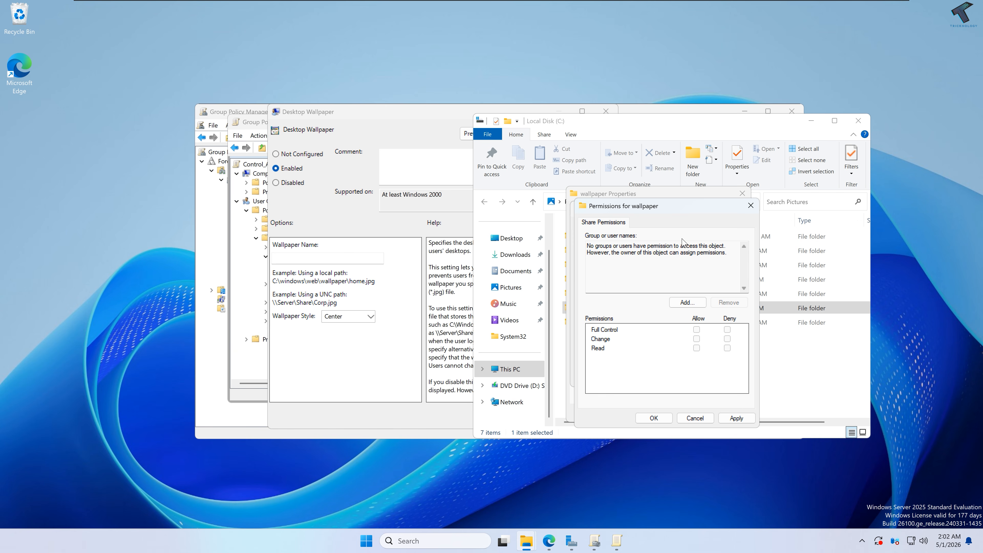
Step: Add Domain Users to the wallpaper folder's share permissions with Read access and apply the advanced sharing settings
click(687, 303)
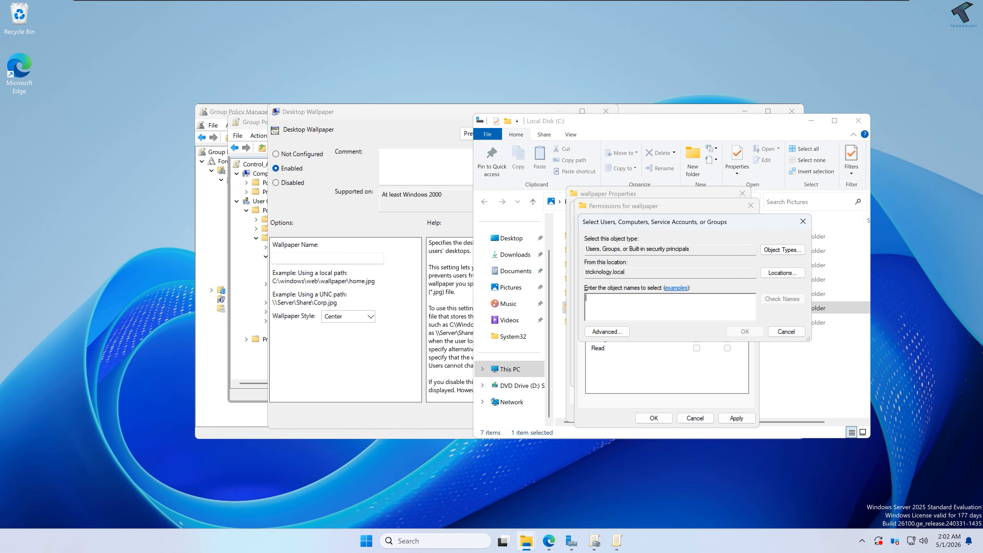
text(Domain Users)
click(780, 300)
click(744, 332)
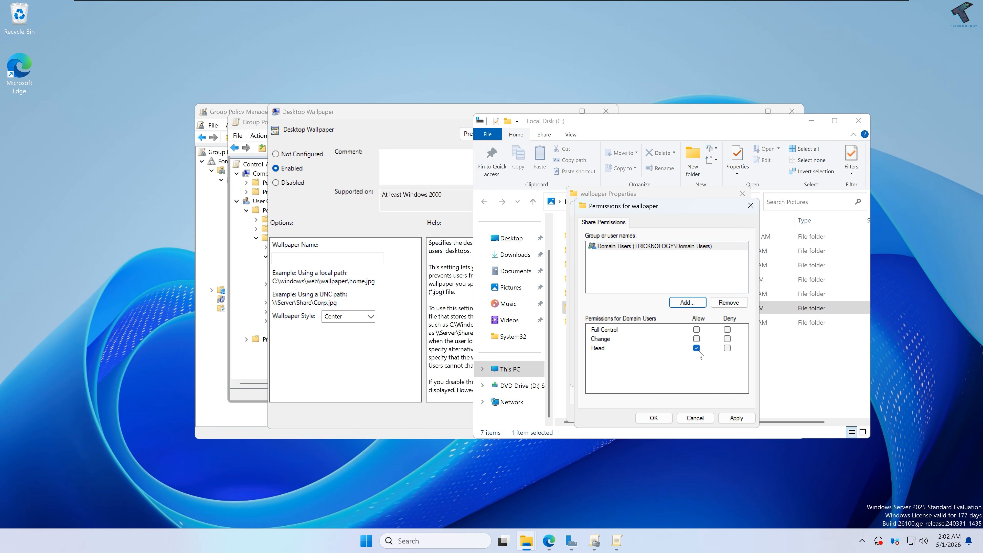
click(735, 418)
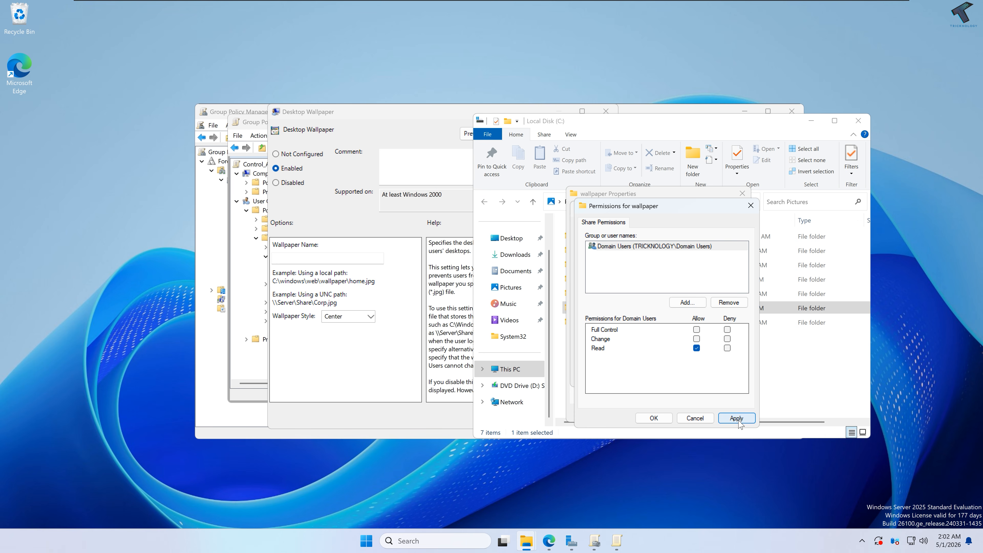
click(665, 419)
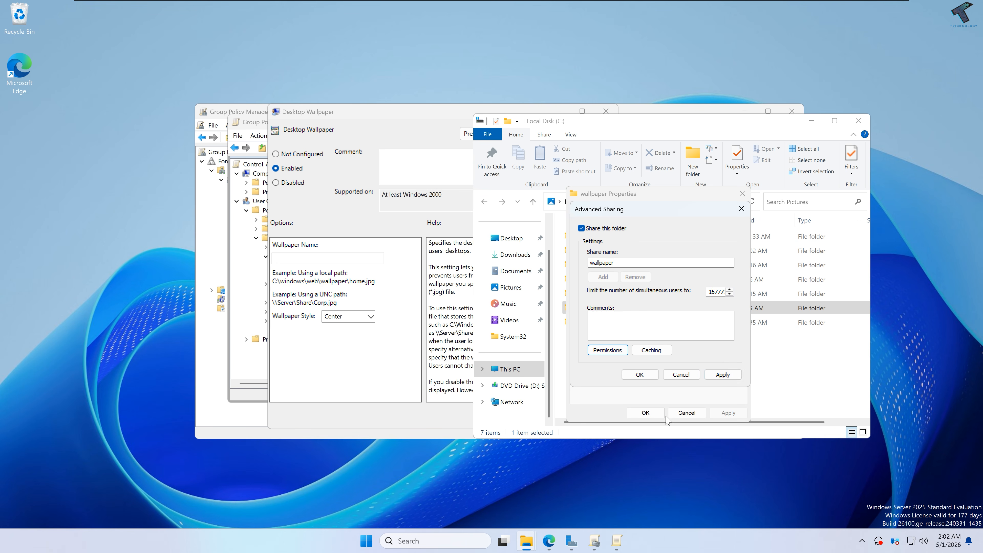
click(724, 377)
click(639, 375)
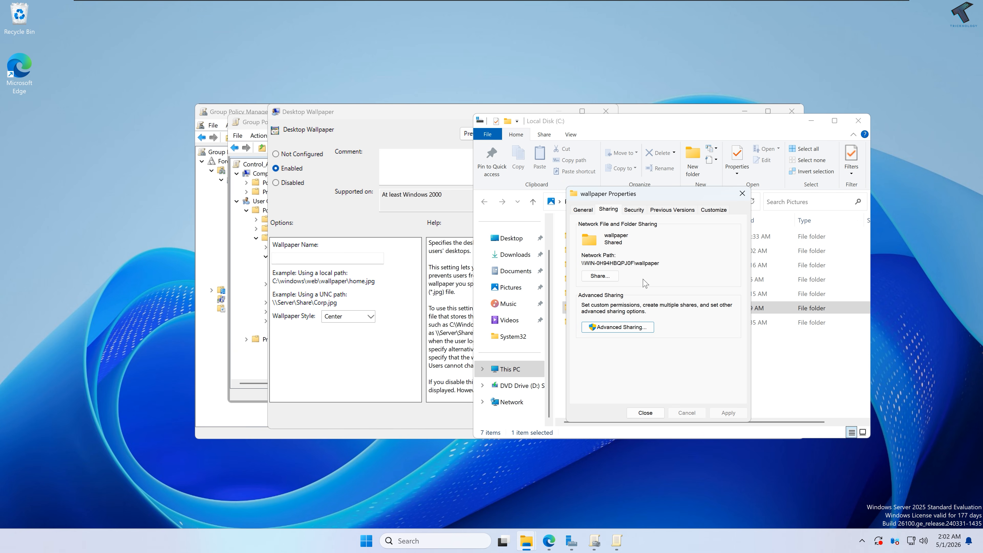
Step: Add Domain Users to the wallpaper folder's security permissions with the default read access, and close the folder's properties
click(633, 209)
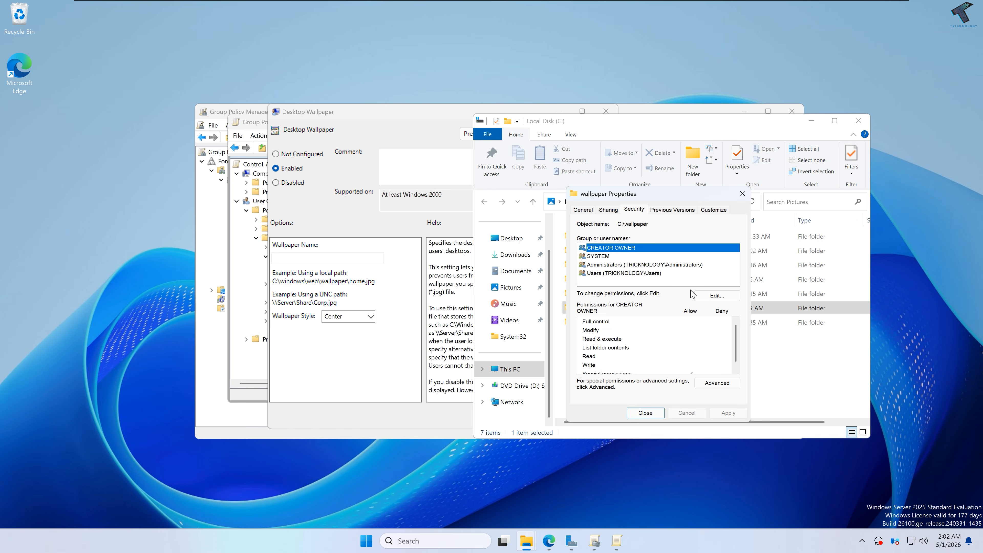
click(710, 297)
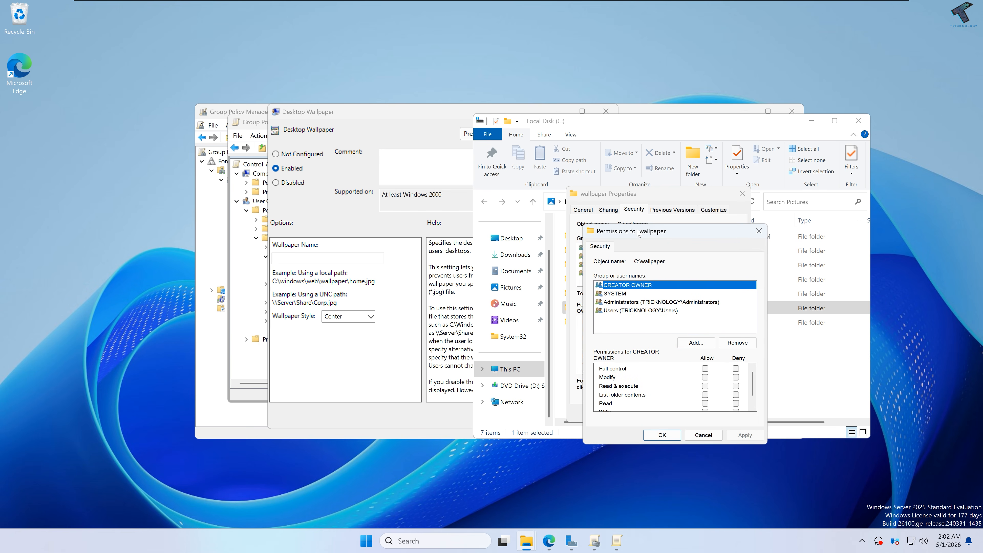
click(690, 329)
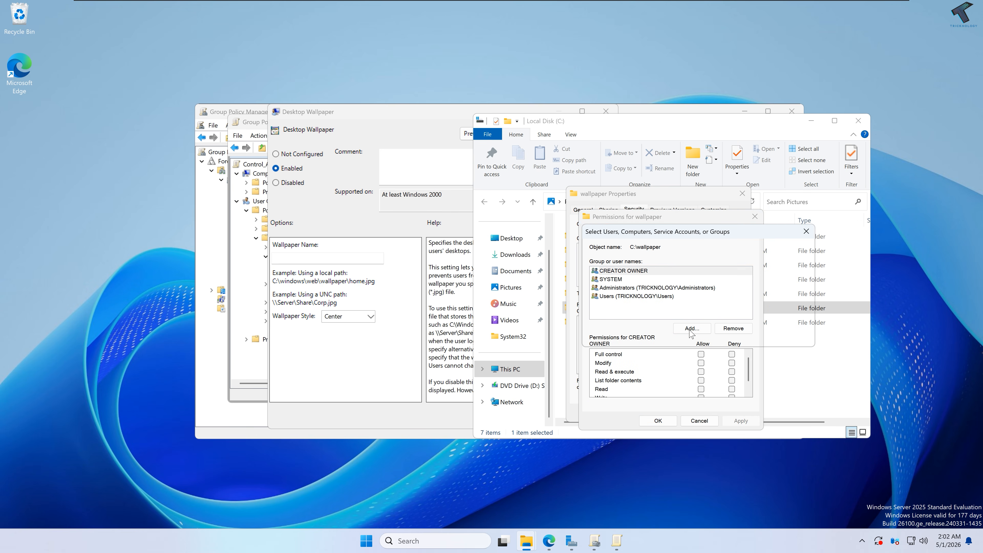
text(Domain users)
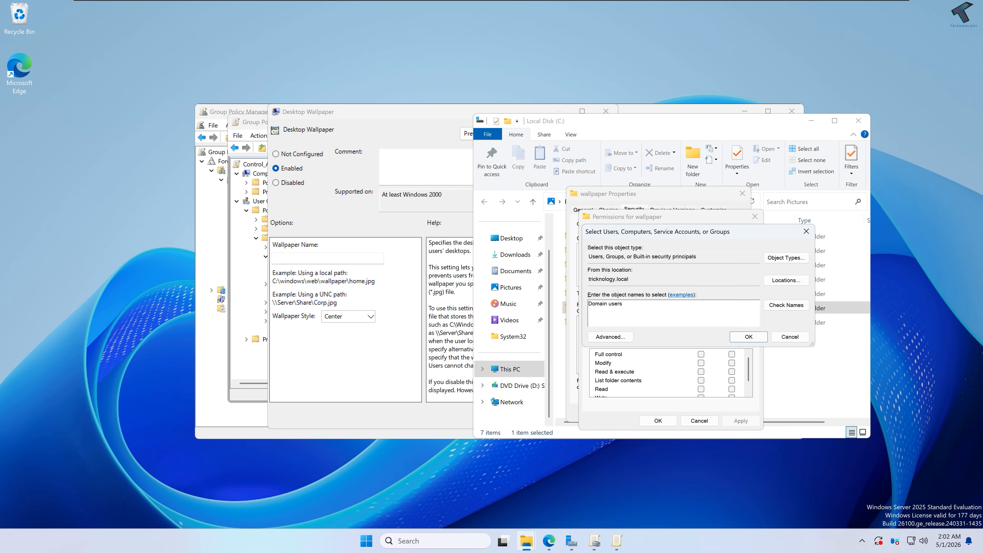
click(786, 305)
click(747, 338)
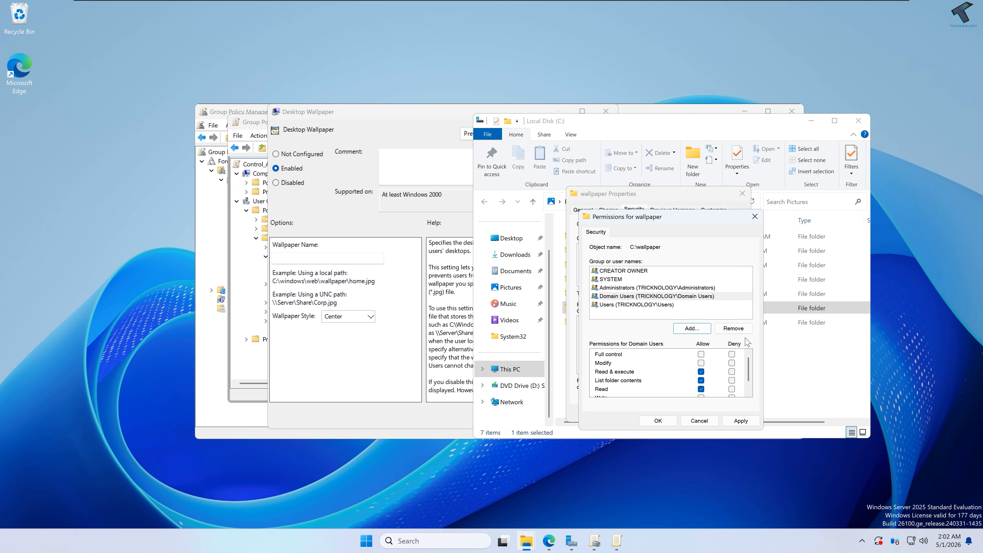
click(613, 298)
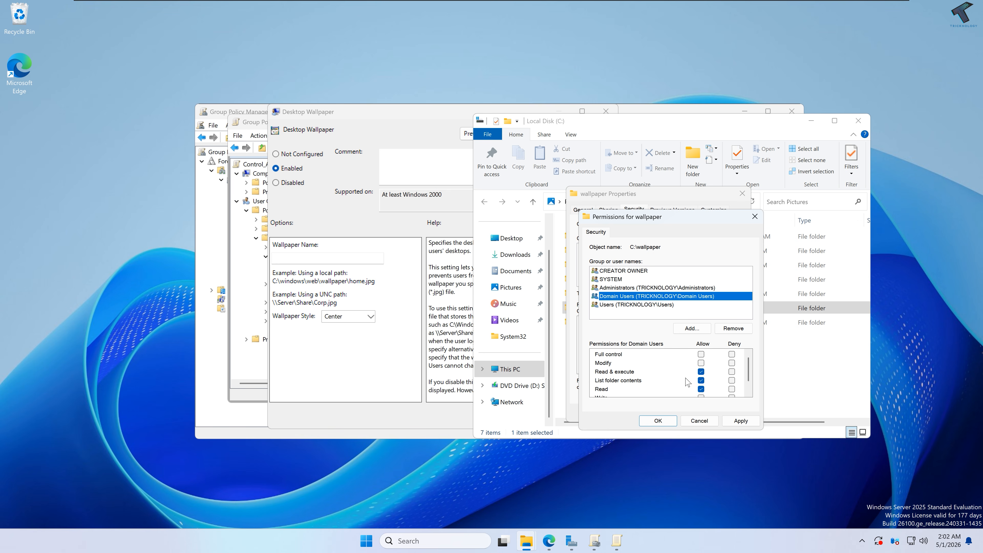
scroll(687, 381, down, 1)
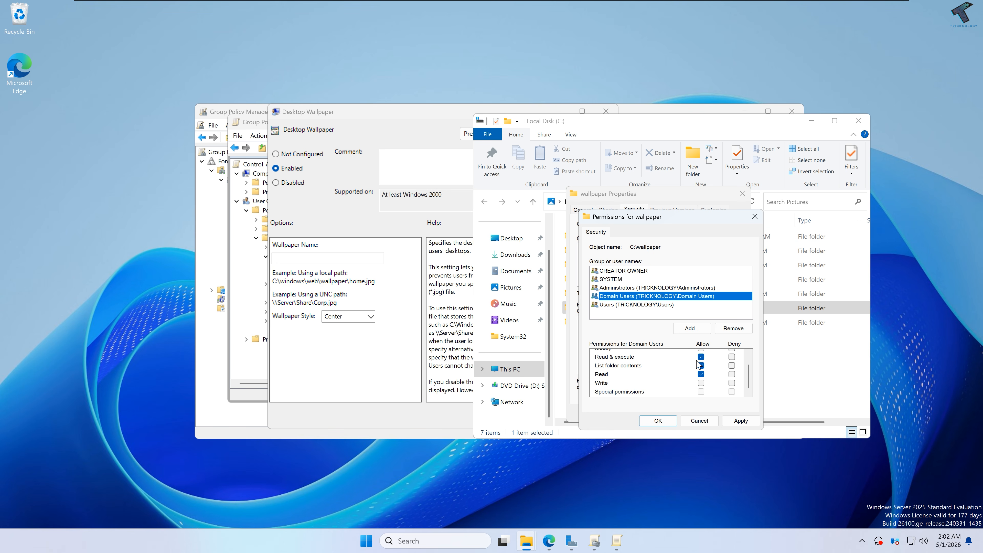
click(738, 421)
click(667, 423)
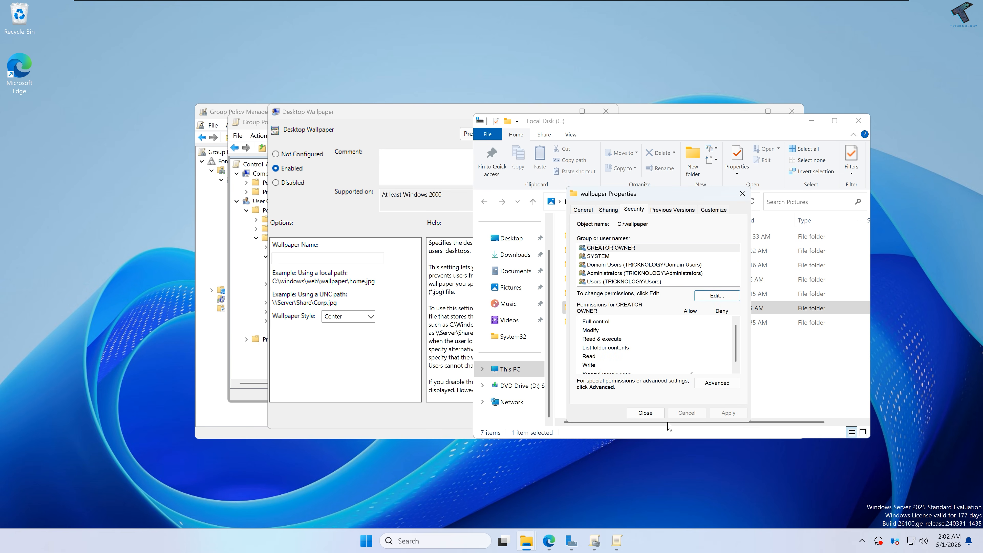
click(657, 414)
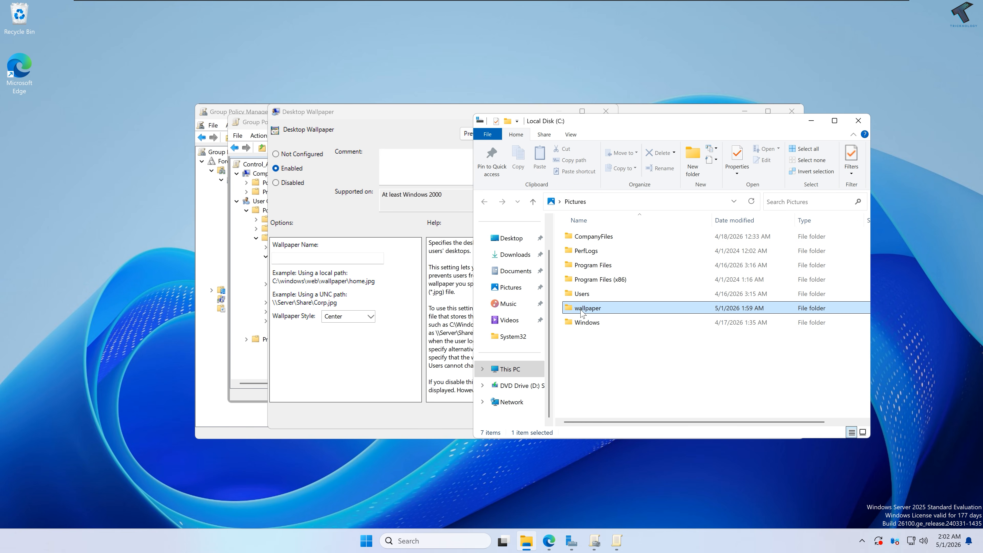
double_click(594, 309)
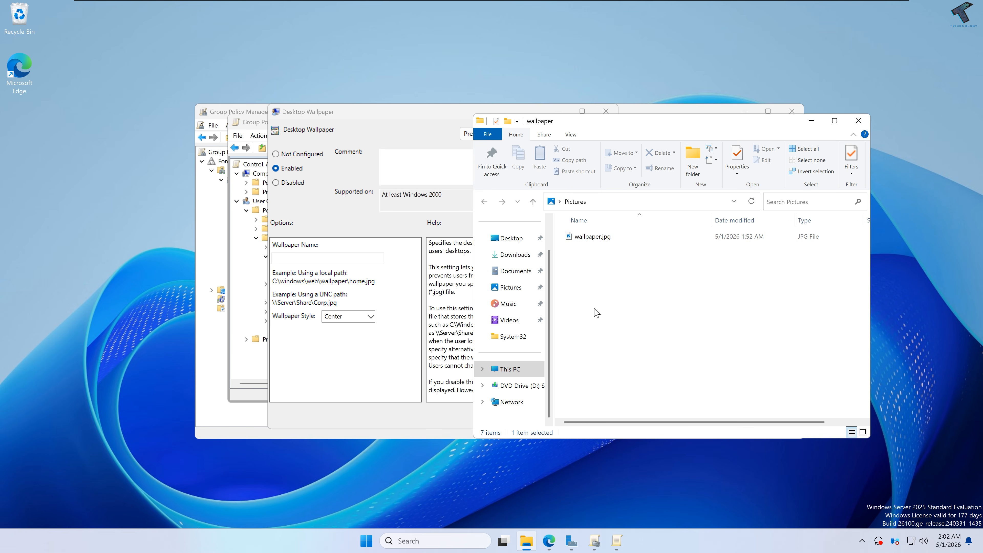
right_click(596, 237)
click(581, 288)
click(608, 283)
drag(472, 115, 412, 100)
click(449, 354)
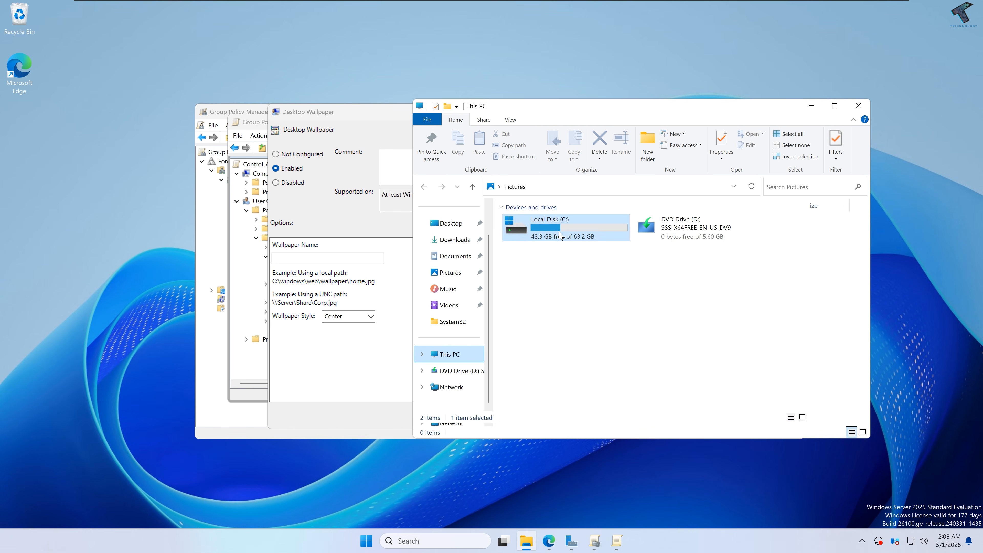
double_click(550, 228)
double_click(538, 293)
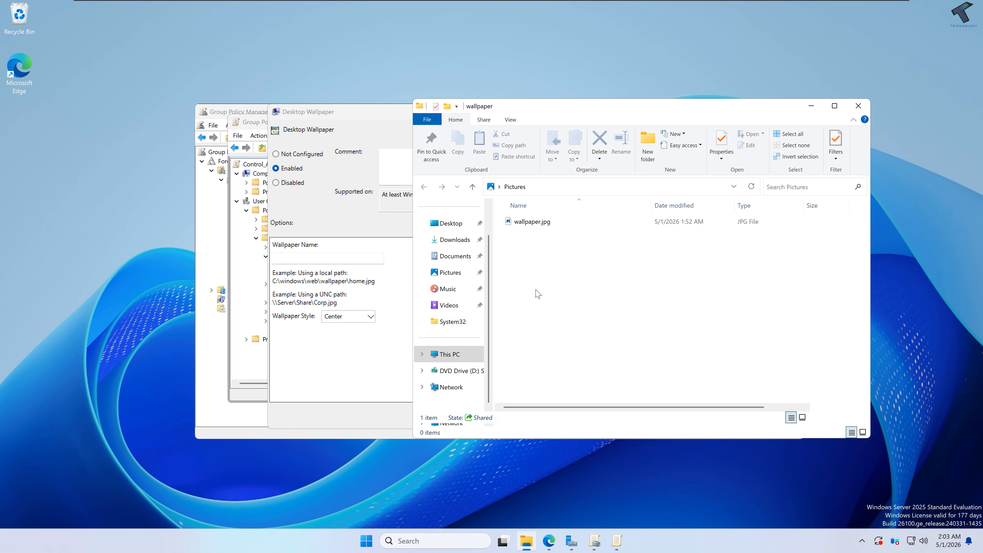
click(449, 354)
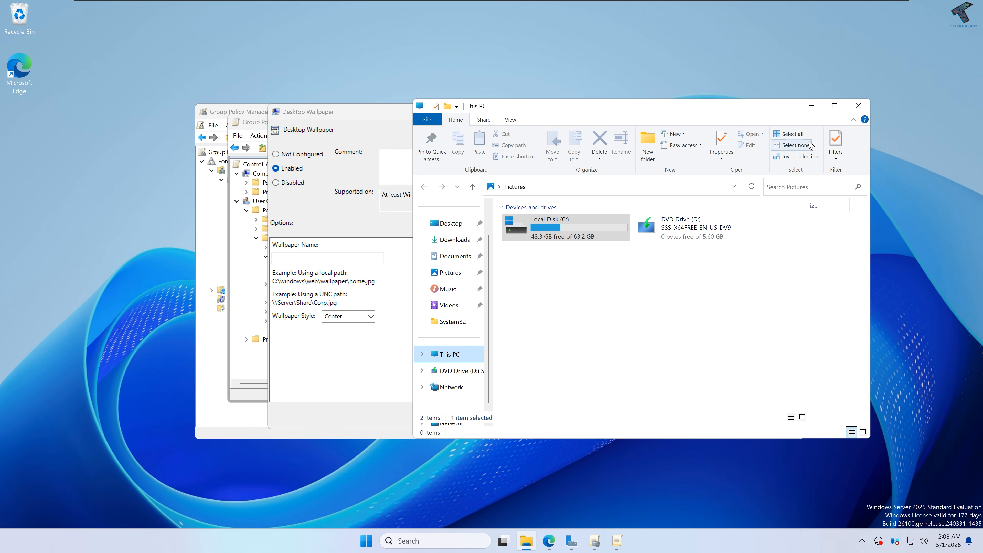
click(858, 106)
Step: Open the wallpaper folder on Local Disk (C:) in a new File Explorer window and copy wallpaper.jpg's path
click(527, 540)
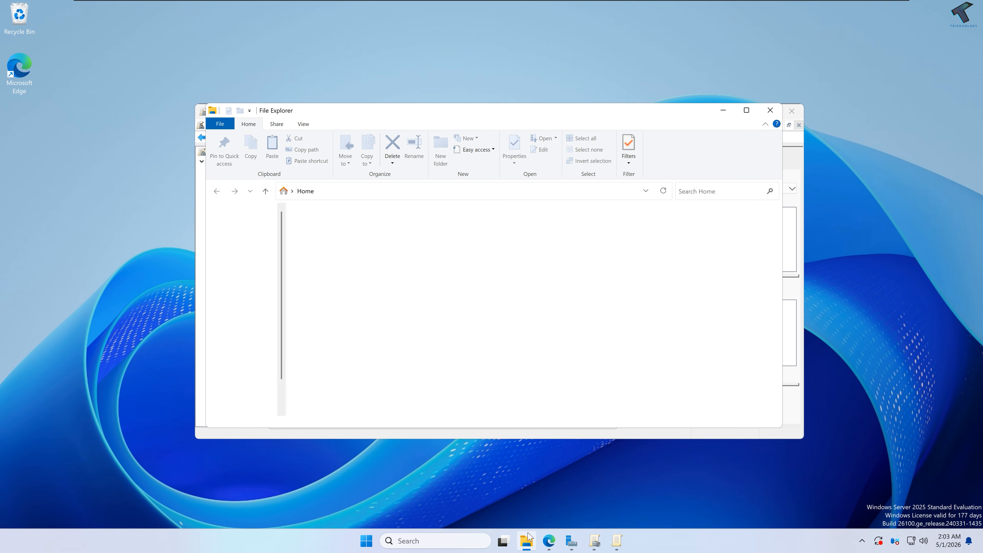
drag(543, 112, 772, 111)
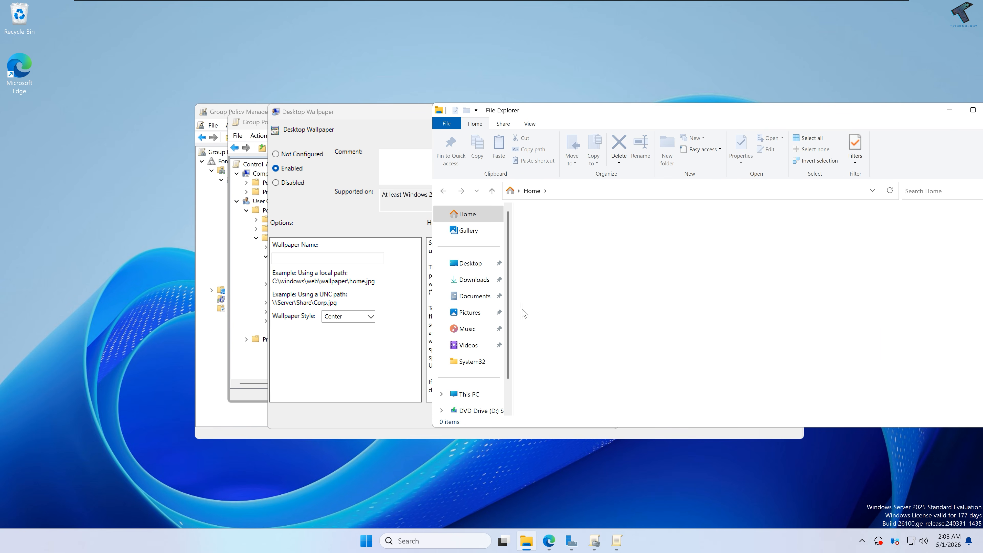
click(469, 392)
double_click(581, 229)
double_click(549, 291)
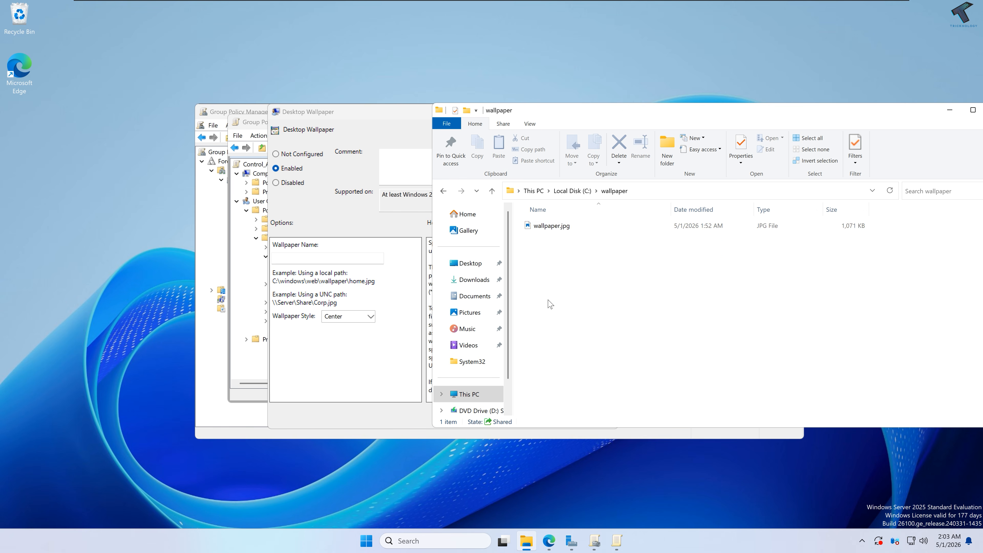
right_click(564, 230)
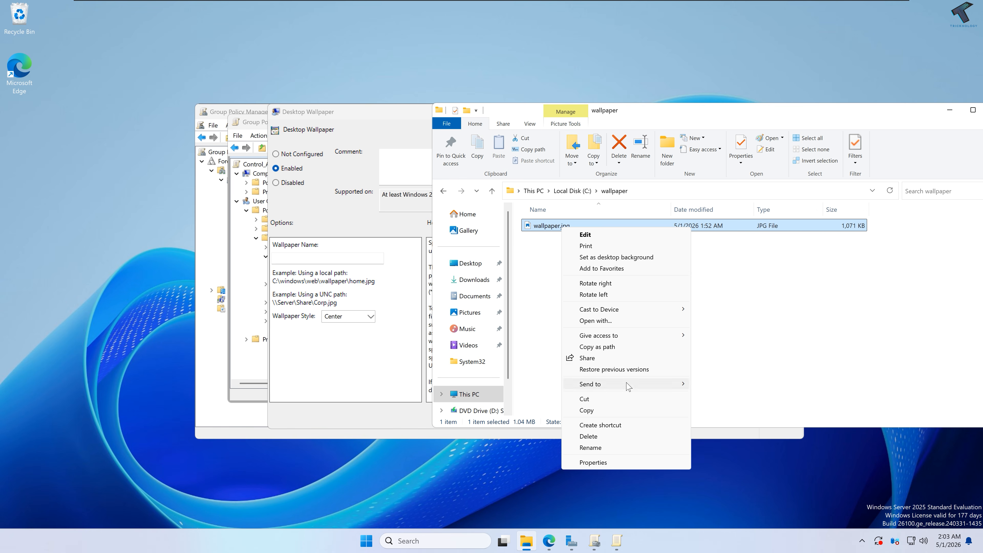
click(607, 347)
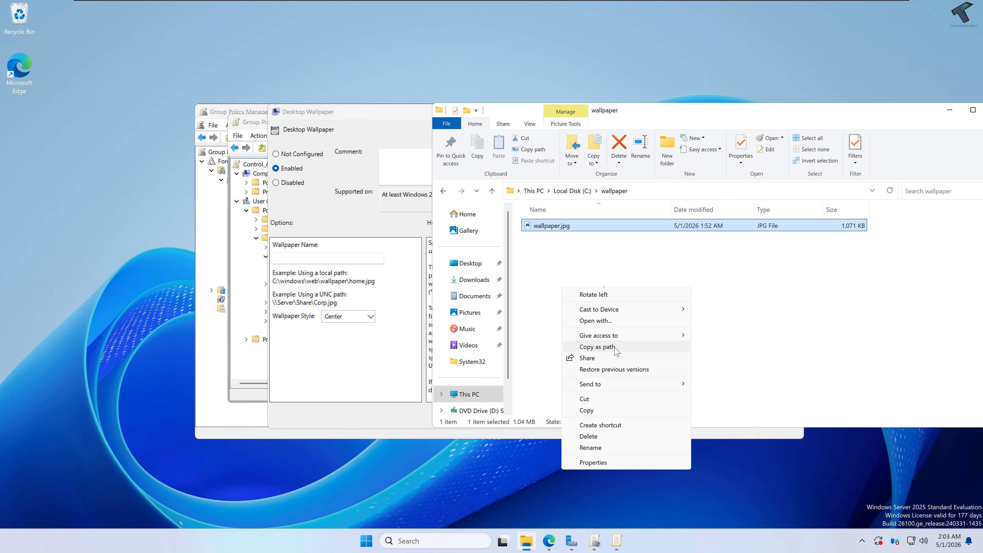
Step: Paste the copied path as the Wallpaper Name in the Desktop Wallpaper policy and trim it to wallpaper\wallpaper.jpg
click(312, 258)
text("C:\wallpaper\wallpaper.jpg")
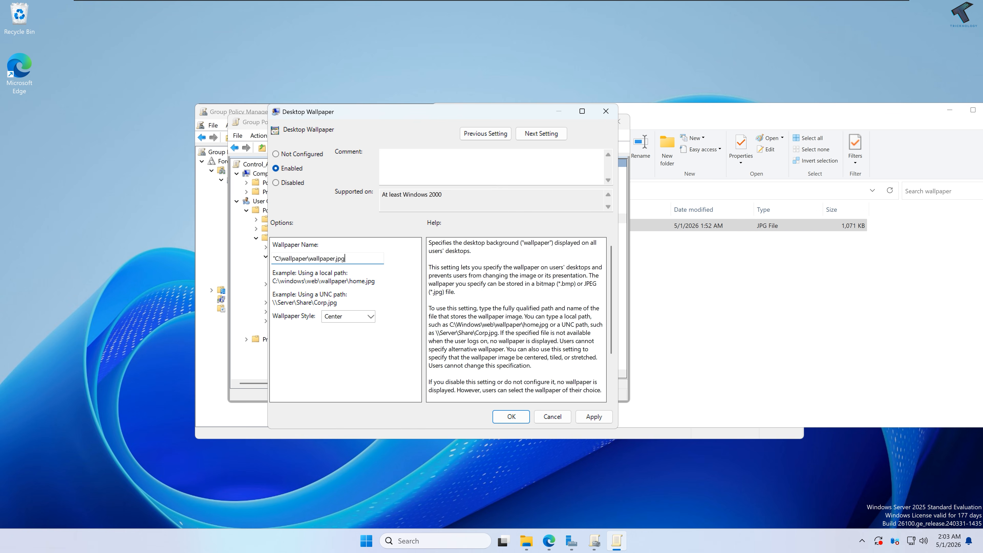
key(BackSpace)
key(BackSpace)
Step: Run ipconfig in an elevated Command Prompt and copy the server's IPv4 address
click(367, 541)
text(cmd)
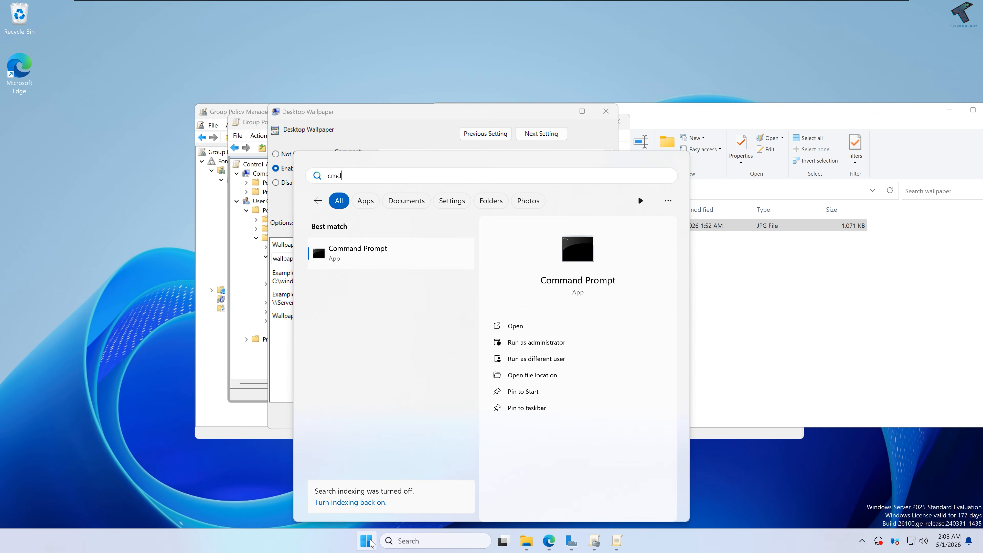
key(ctrl+shift+Return)
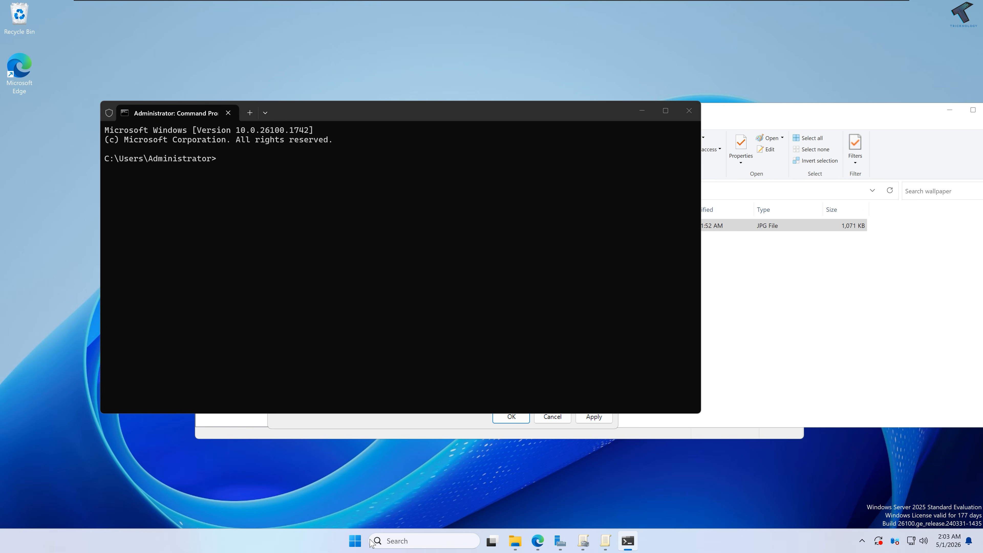
text(ipconfig)
key(Return)
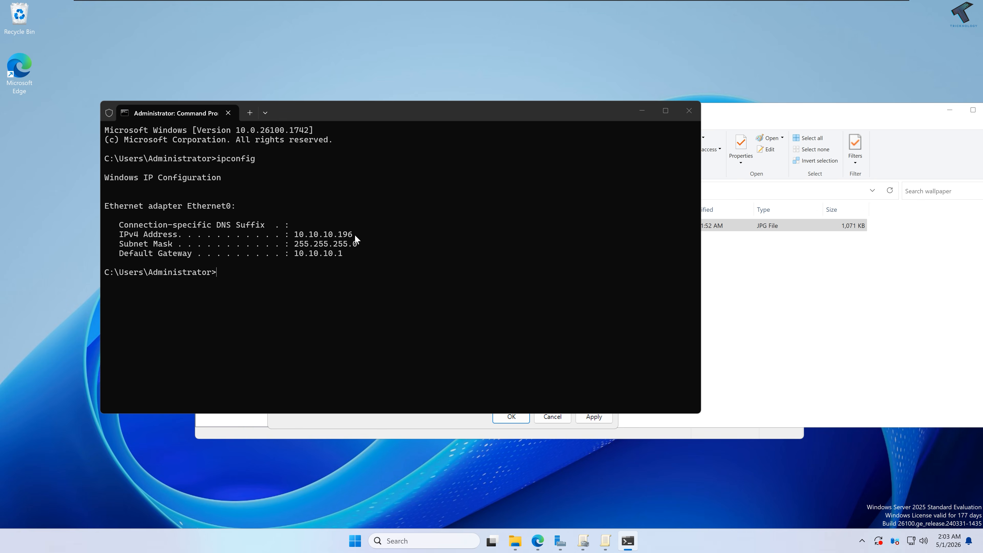
drag(352, 233, 297, 235)
key(ctrl+c)
click(616, 191)
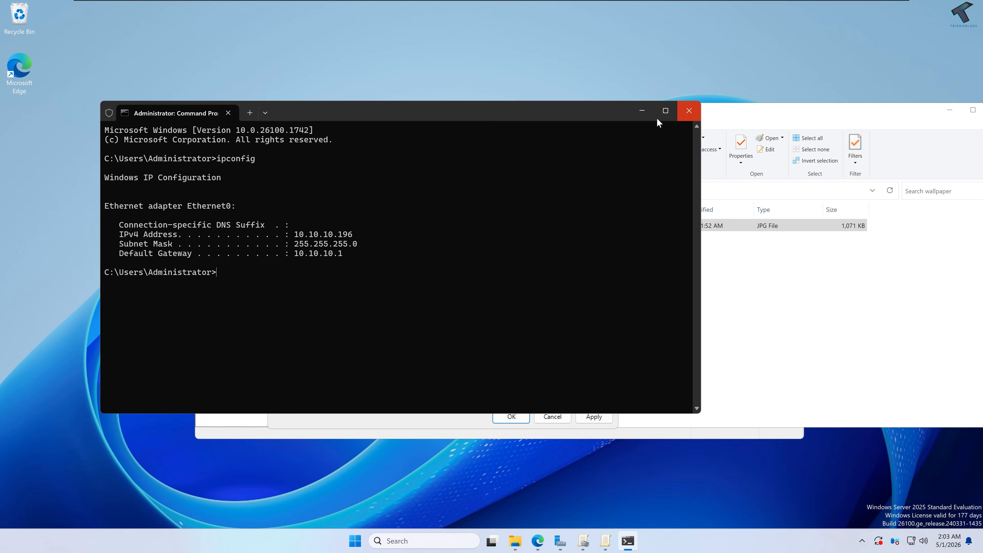
click(688, 111)
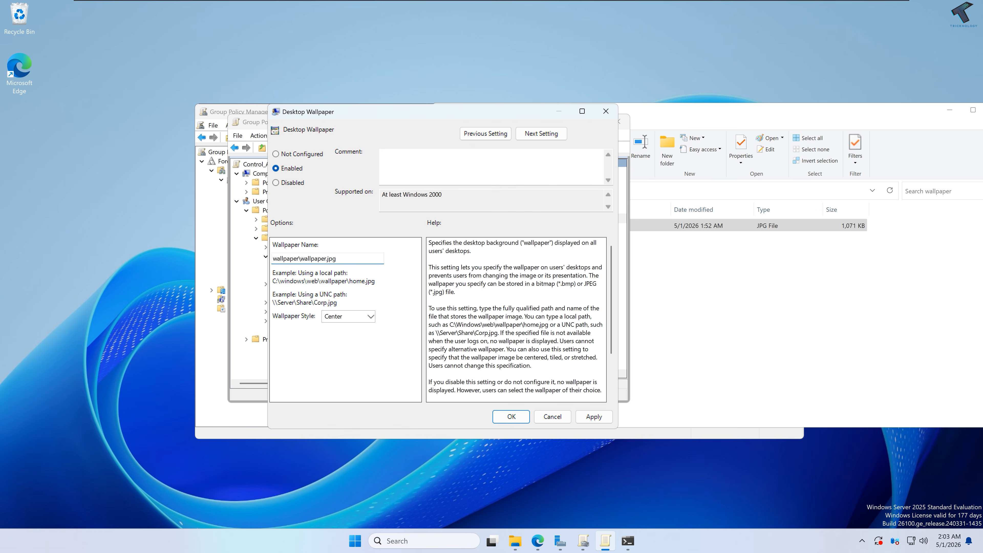
Step: Complete the Wallpaper Name as the UNC path \\10.10.10.196\wallpaper\wallpaper.jpg and apply the Desktop Wallpaper policy setting
text(\\)
key(ctrl+v)
text(\)
key(shift+Left)
key(shift+Left)
key(shift+Left)
key(shift+Left)
key(shift+Left)
key(shift+Left)
key(shift+Left)
key(shift+Left)
key(shift+Left)
key(shift+Left)
key(shift+Left)
key(shift+Left)
key(shift+Left)
key(shift+Left)
key(shift+Left)
key(shift+Left)
key(shift+Left)
key(shift+Left)
key(shift+Left)
key(shift+Left)
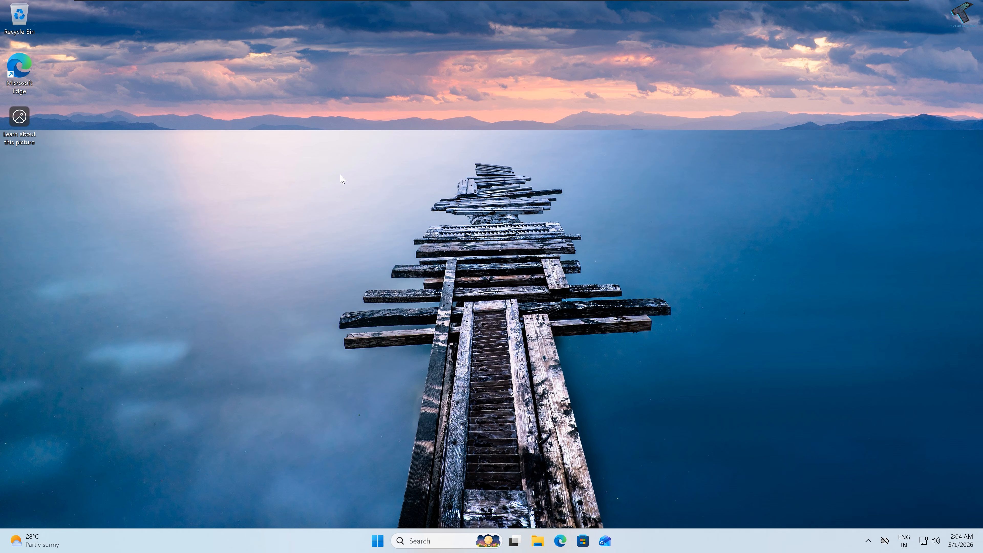
right_click(422, 216)
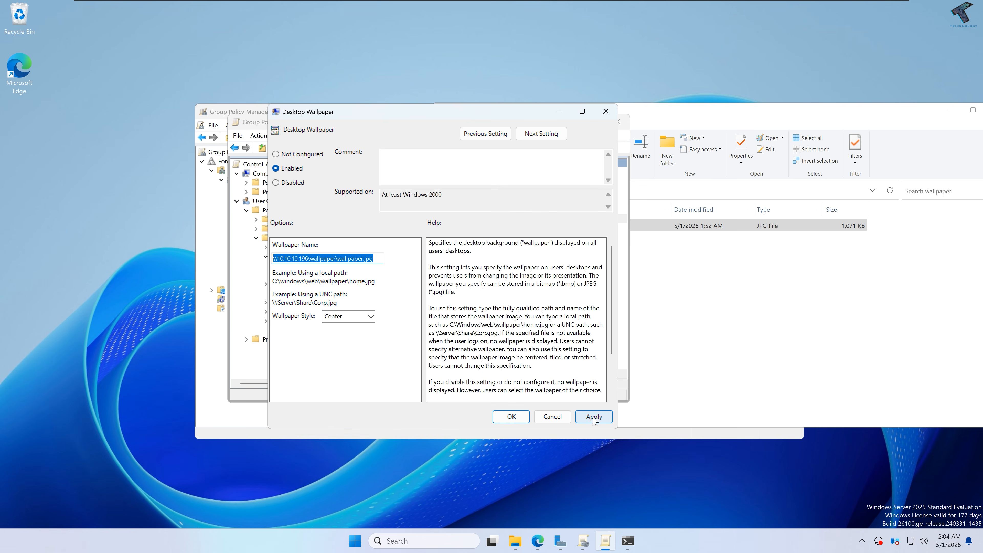
click(594, 419)
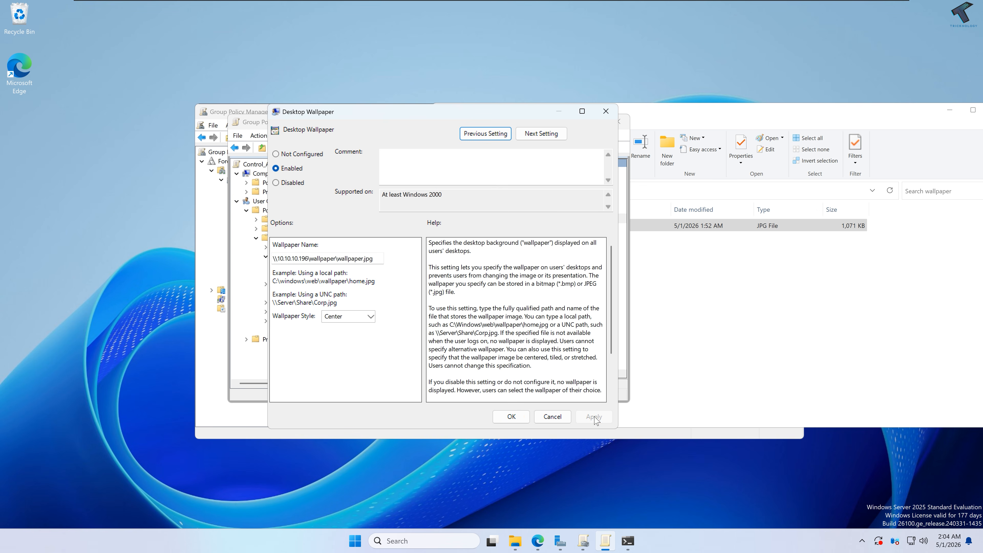
Step: Close the Desktop Wallpaper policy on the server and force a policy refresh with gpupdate /force in the client PC's Command Prompt
click(511, 417)
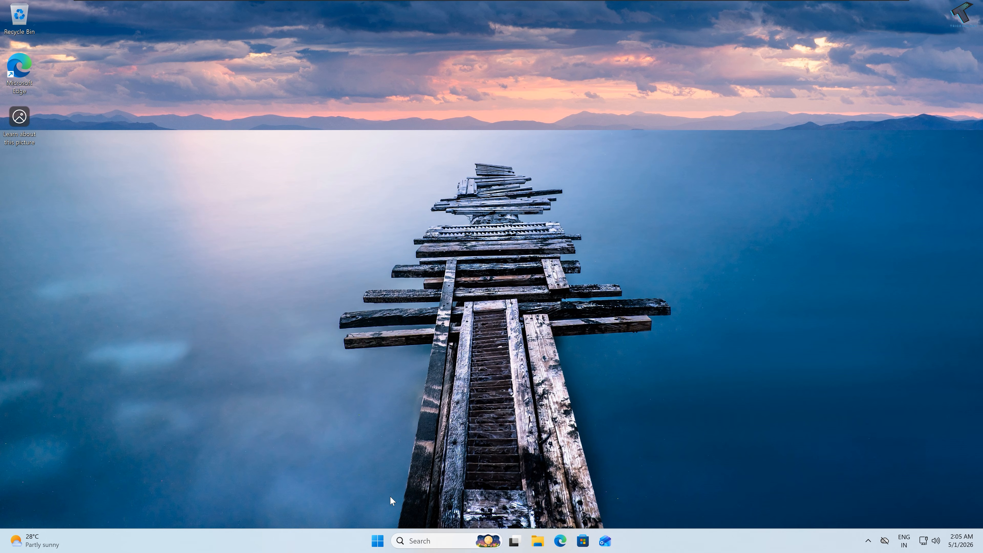
click(377, 541)
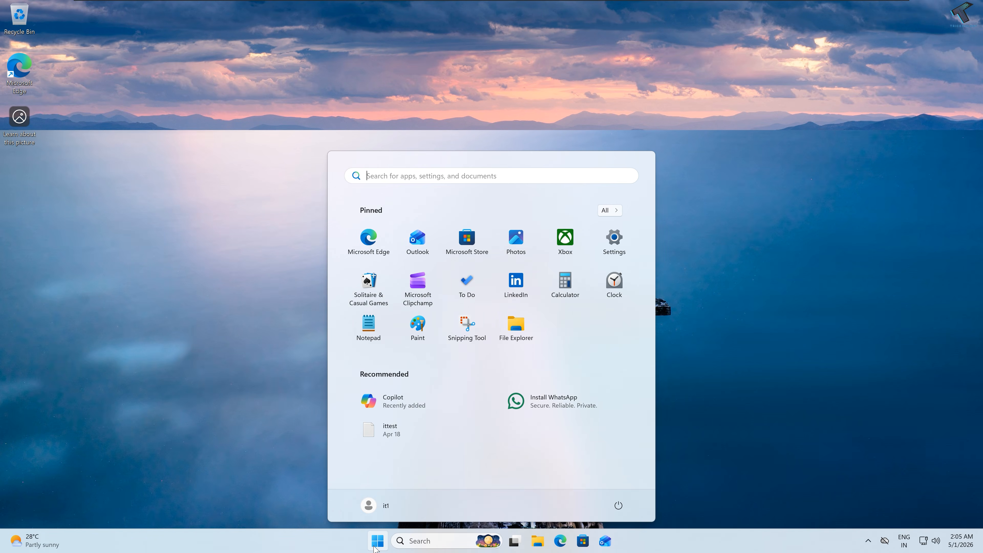
text(cmd)
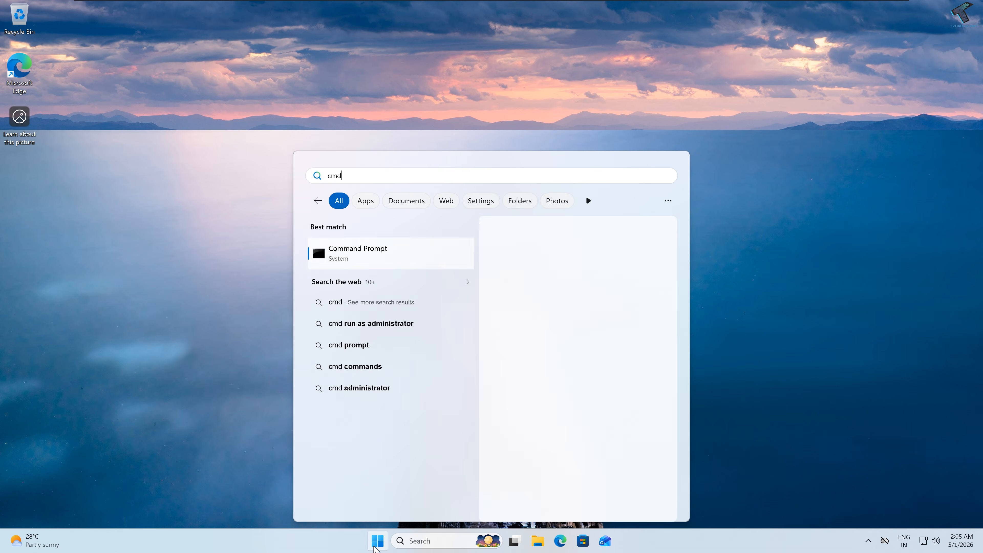
key(Return)
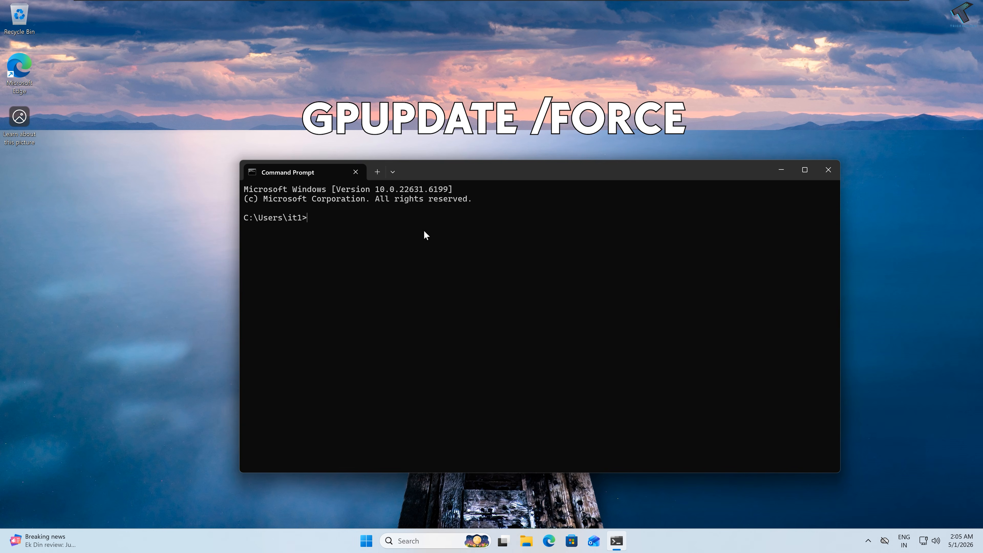
text(gpupdate /force)
key(Return)
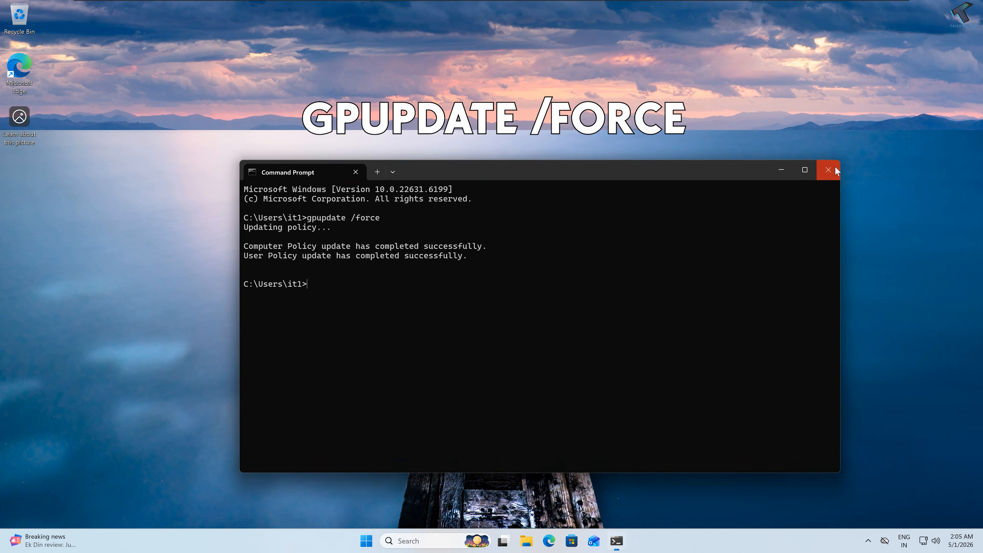
click(829, 170)
Step: Restart the client PC and sign back in to the domain user account by entering its password
click(376, 541)
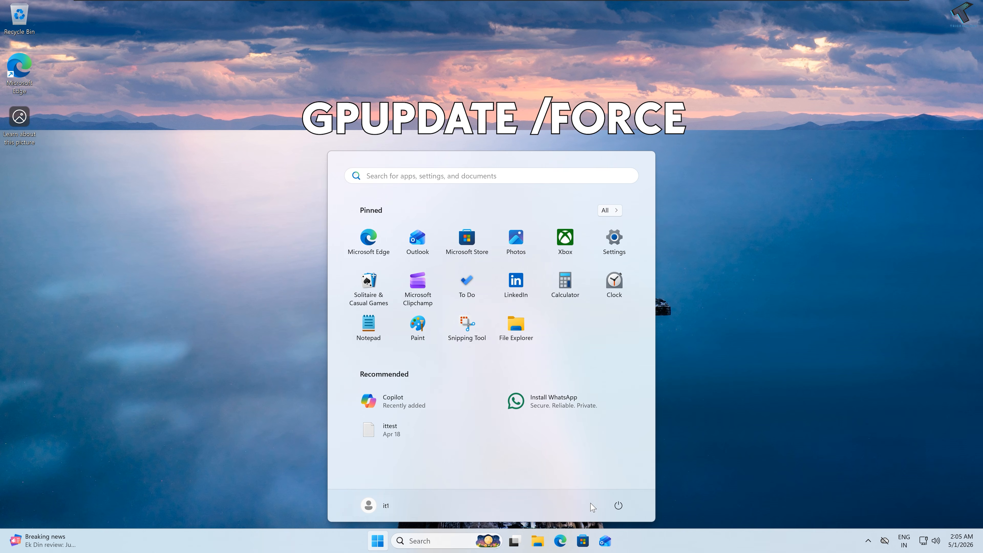
click(618, 505)
click(599, 481)
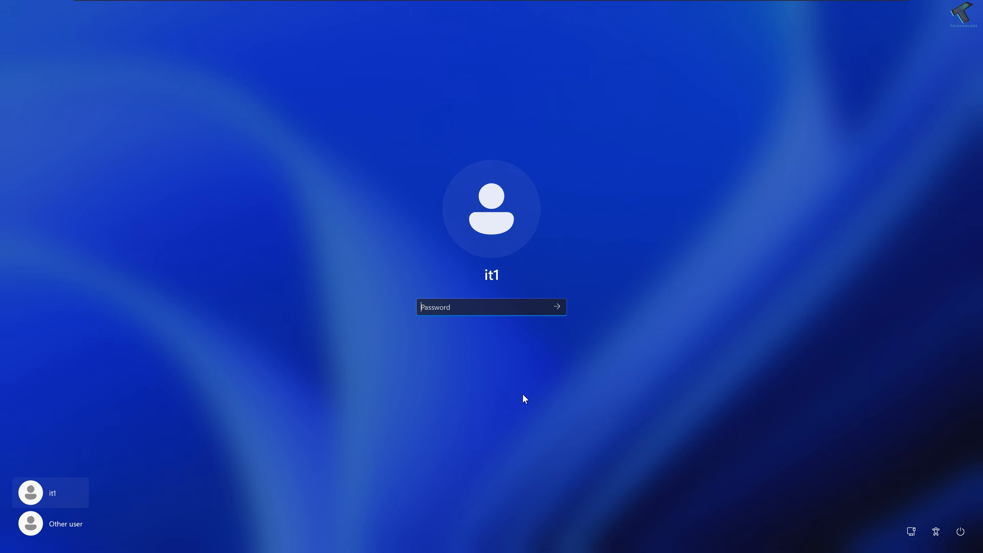
text(••••••••••)
key(Return)
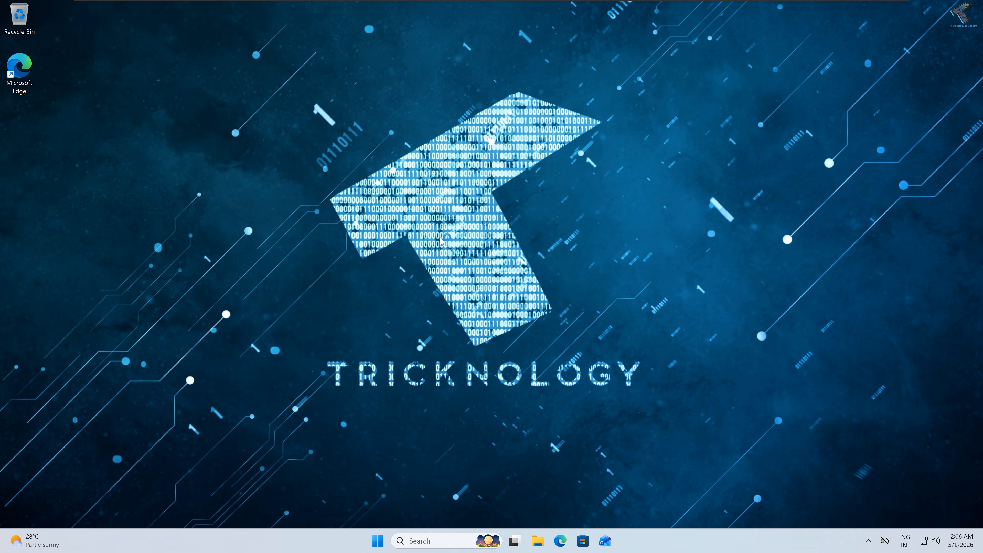
Step: Check whether the client user can open Settings and Control Panel, and close both windows
click(376, 538)
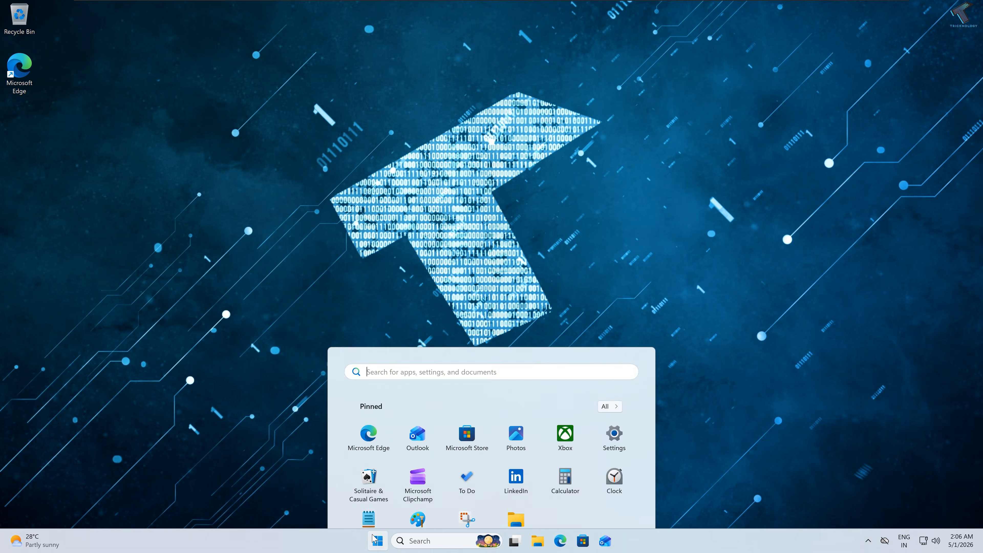
text(settings)
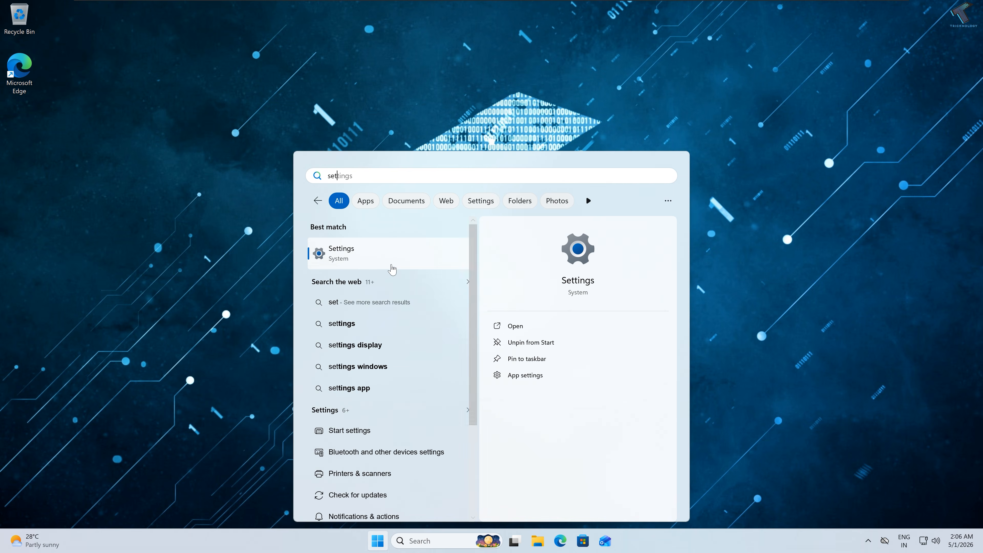
click(389, 266)
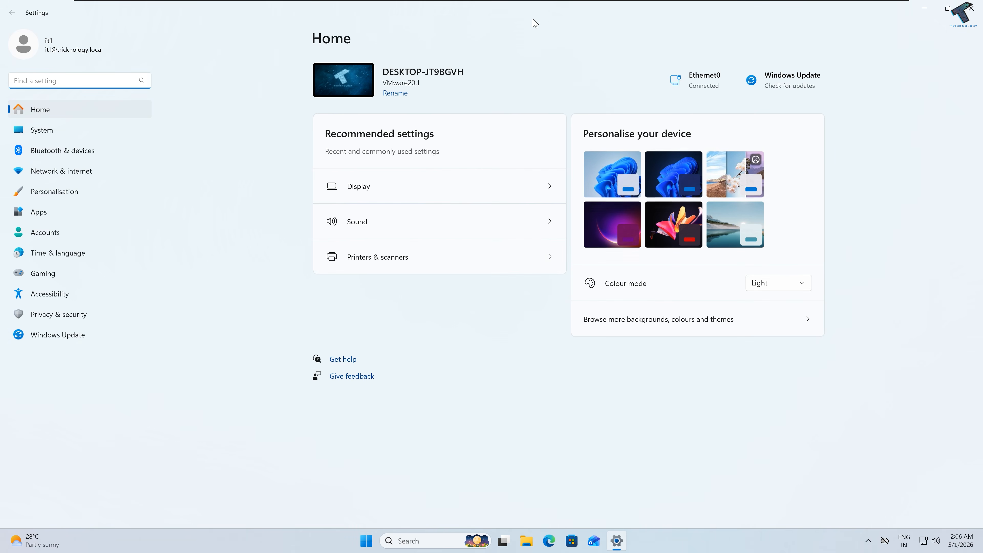
drag(530, 22, 493, 93)
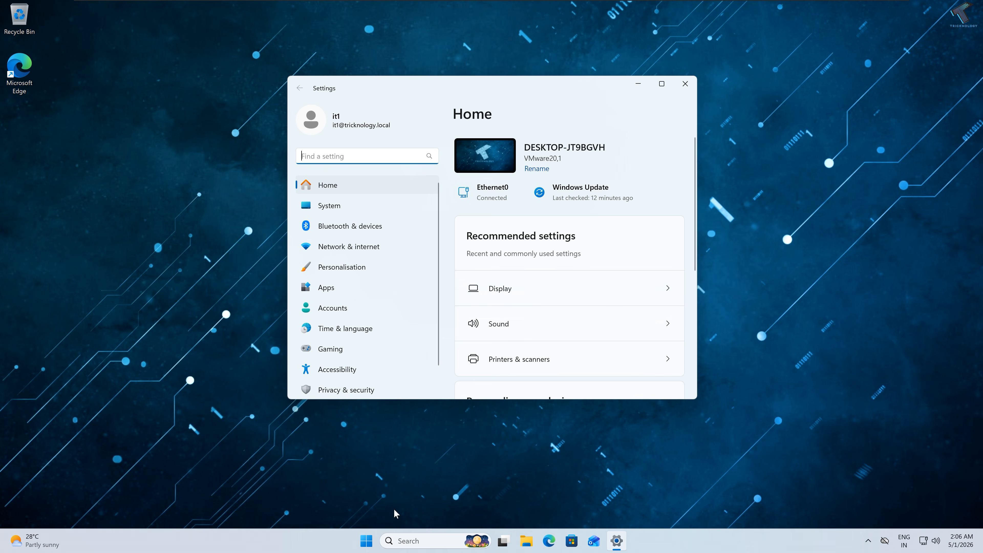
click(365, 541)
text(control)
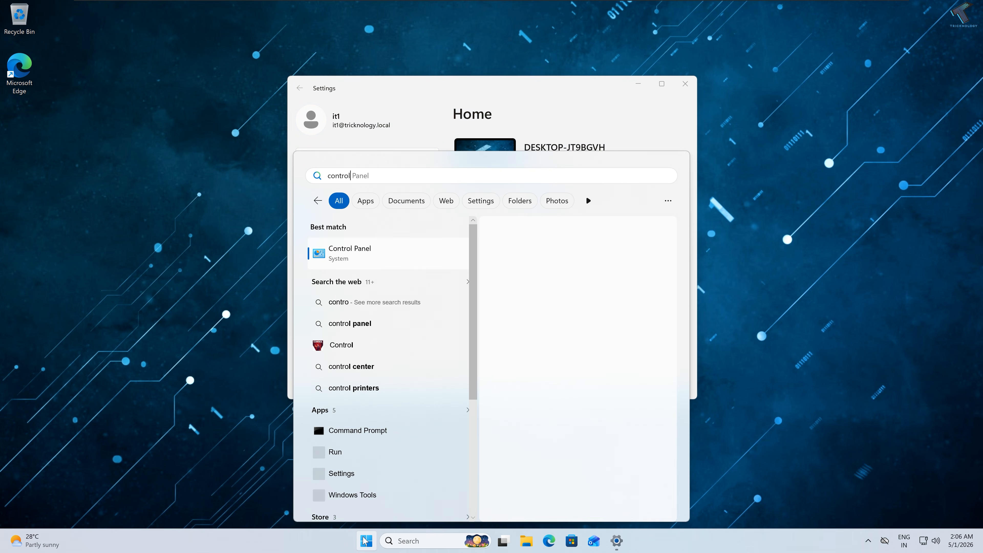
key(Return)
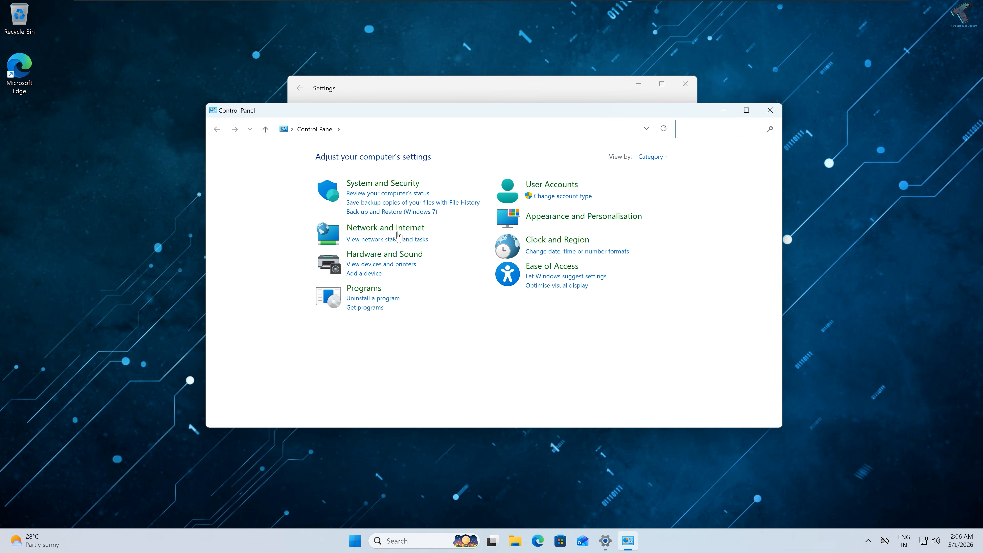
click(769, 111)
click(695, 96)
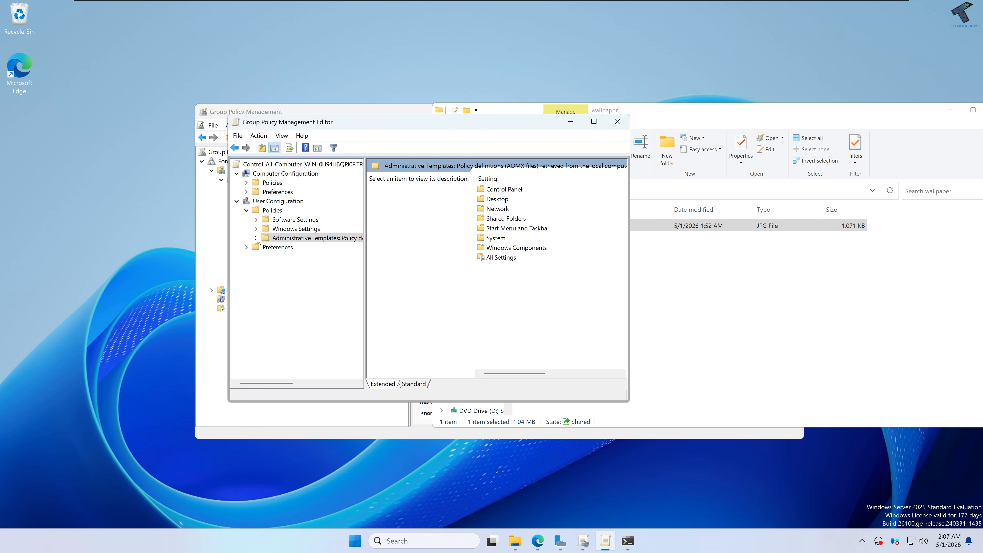
Step: On the server, enable Prohibit access to Control Panel and PC settings under User Configuration's Administrative Templates, in the Control Panel folder
click(255, 238)
click(266, 248)
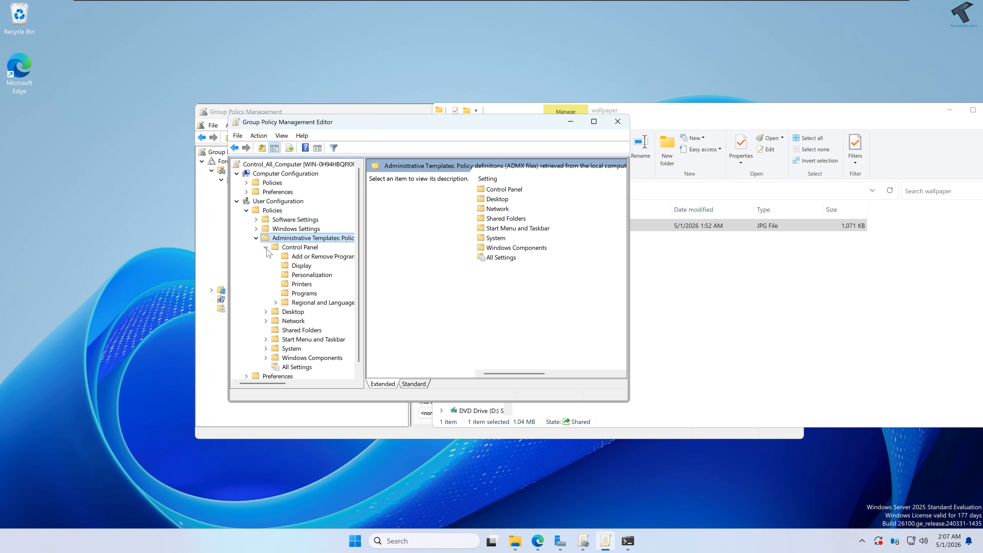
click(298, 248)
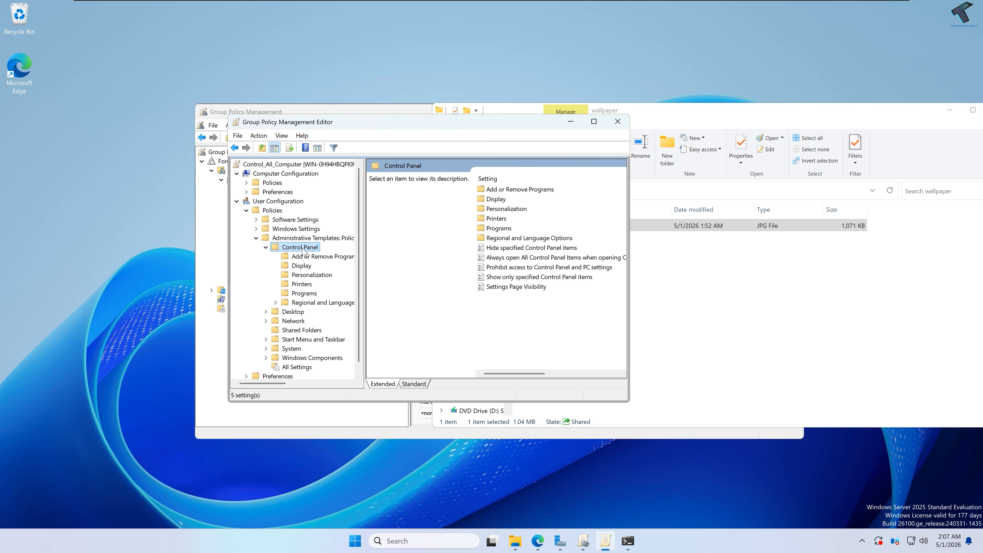
click(513, 269)
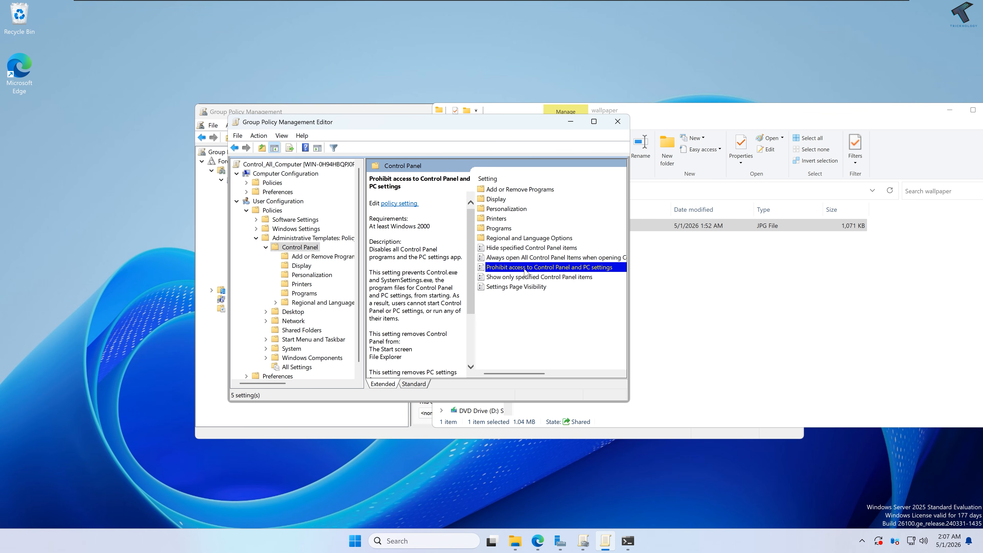
double_click(551, 269)
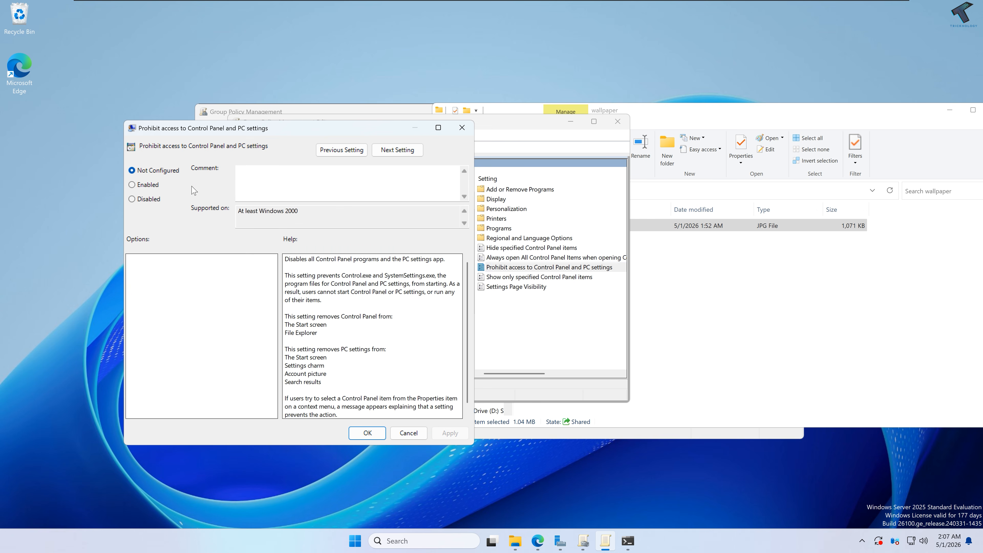
click(154, 187)
click(446, 432)
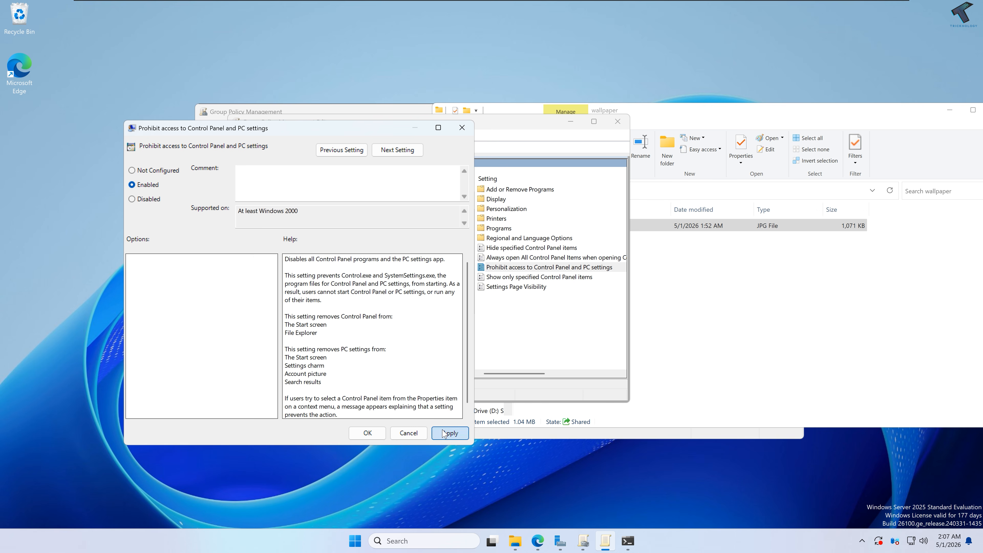
click(368, 433)
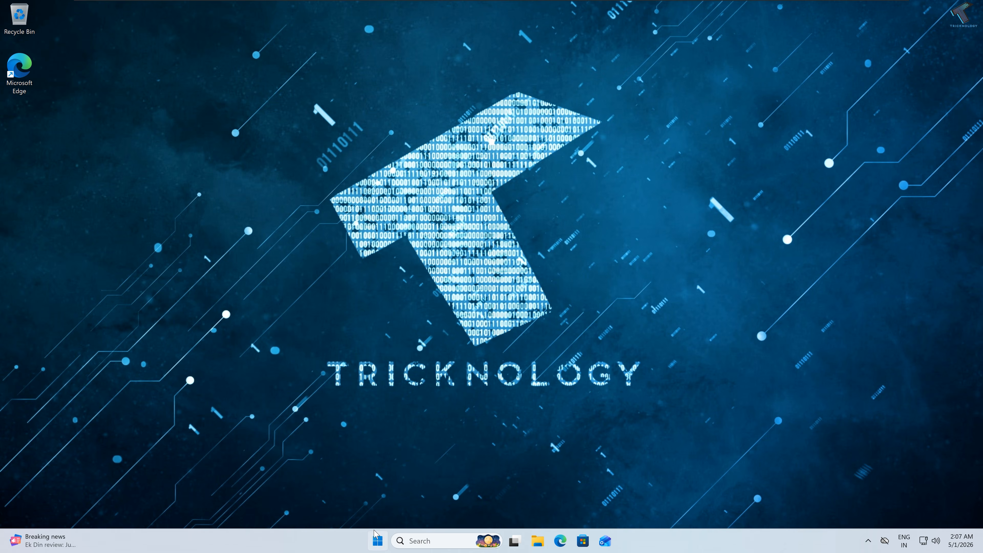
Step: On the client PC, run gpupdate /force in a new Command Prompt window
click(377, 540)
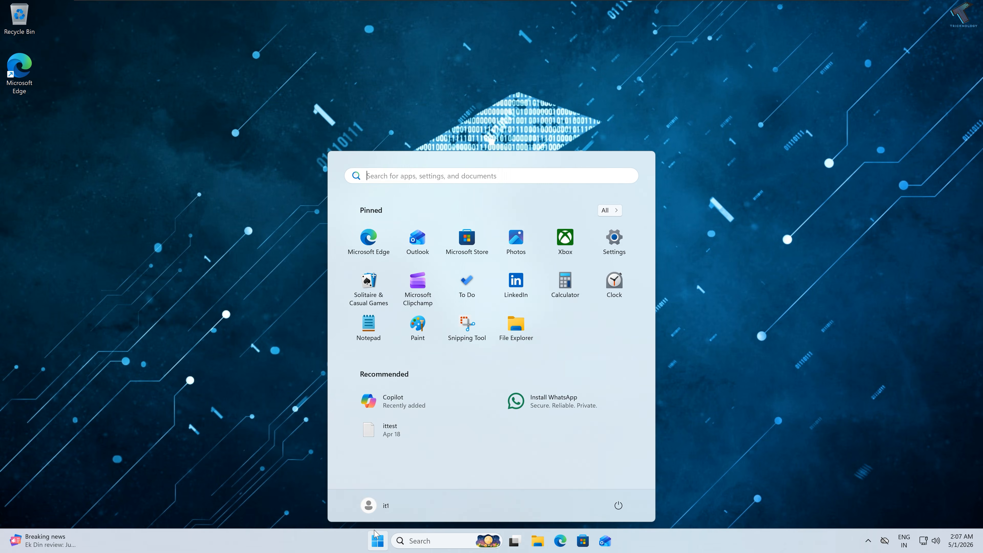
text(cmd)
key(Return)
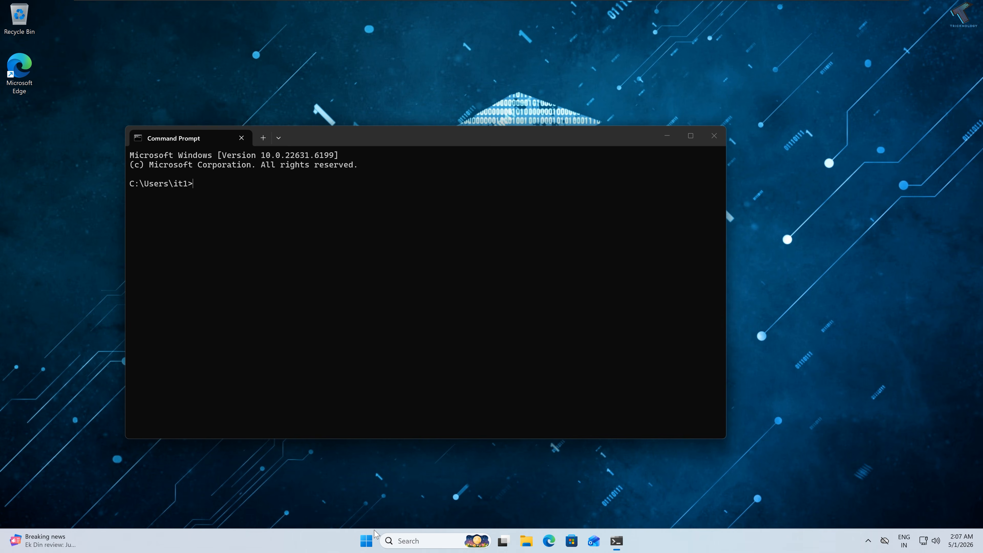
text(gpupdate /force)
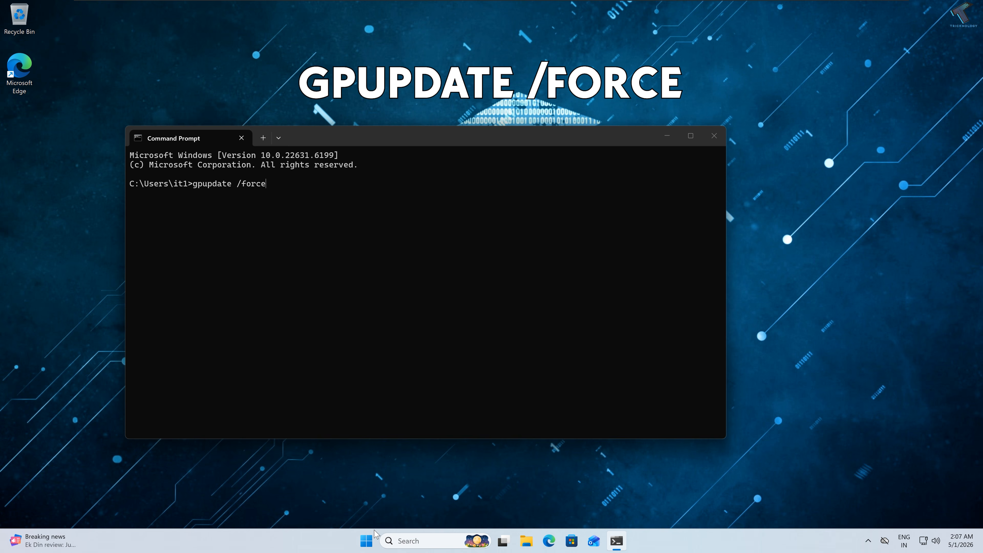
key(Return)
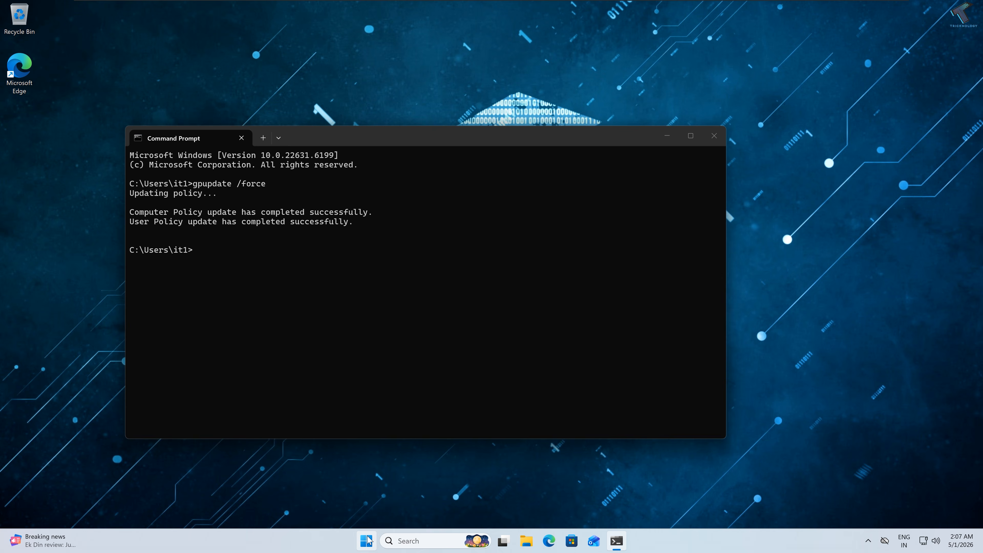
Step: Try to open Settings and Control Panel on the client PC to test the access restriction
click(366, 540)
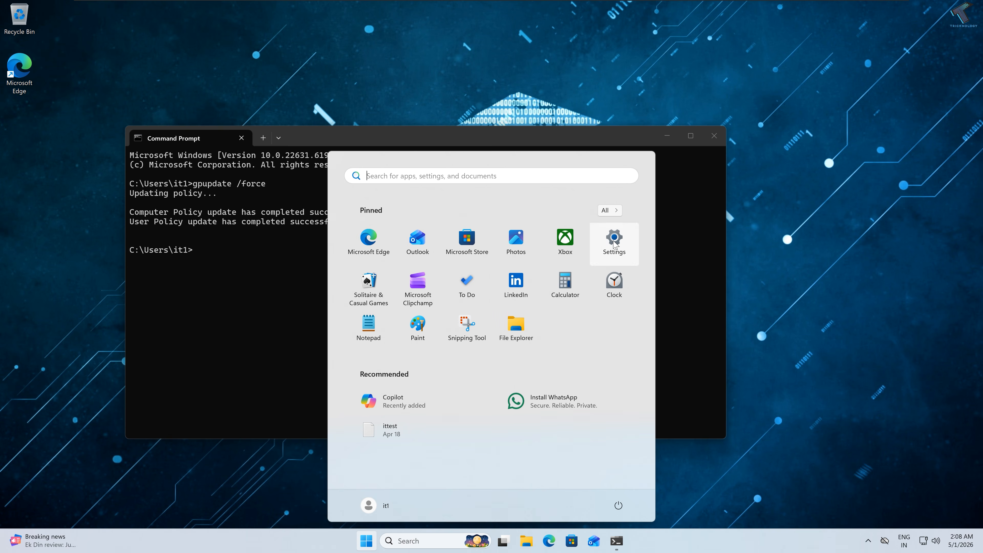
right_click(366, 542)
click(349, 430)
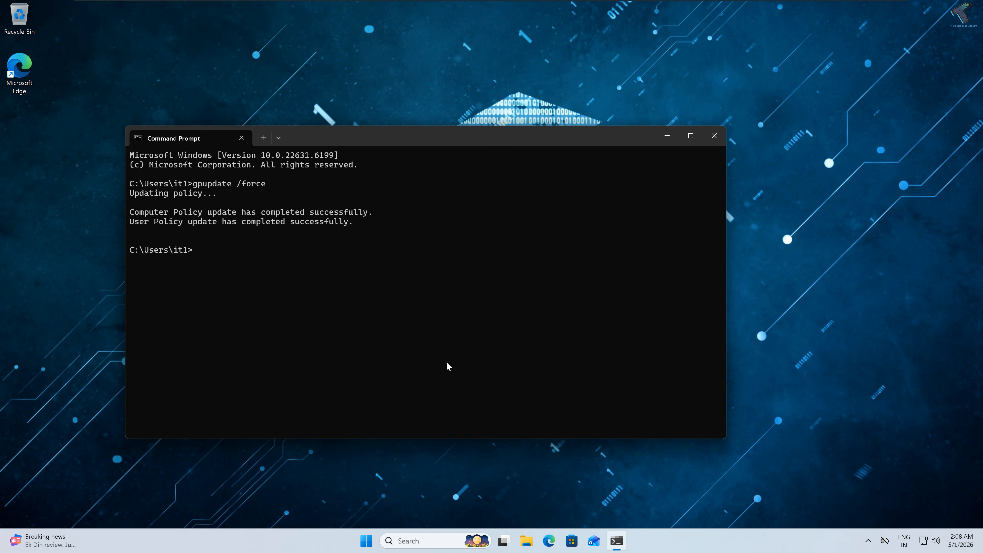
click(367, 546)
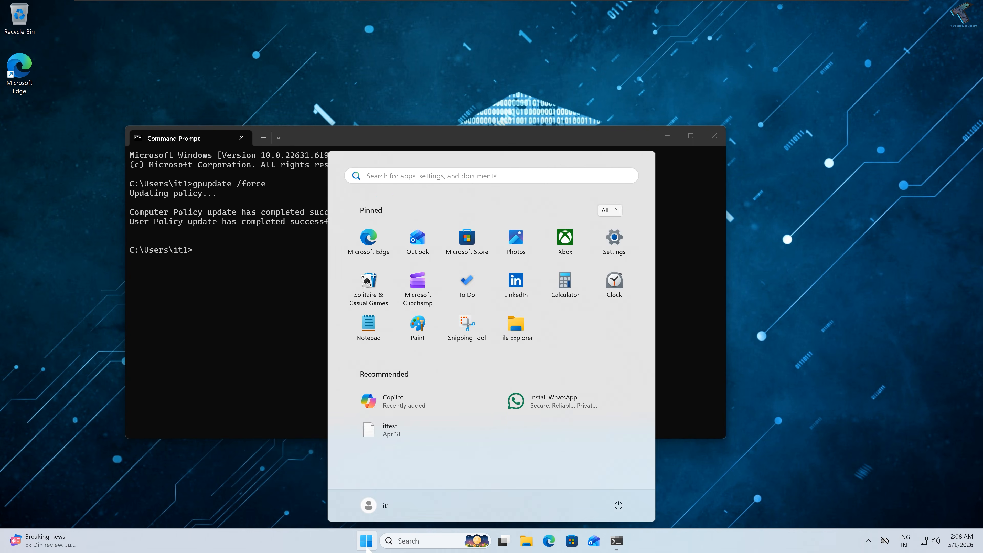
text(contr)
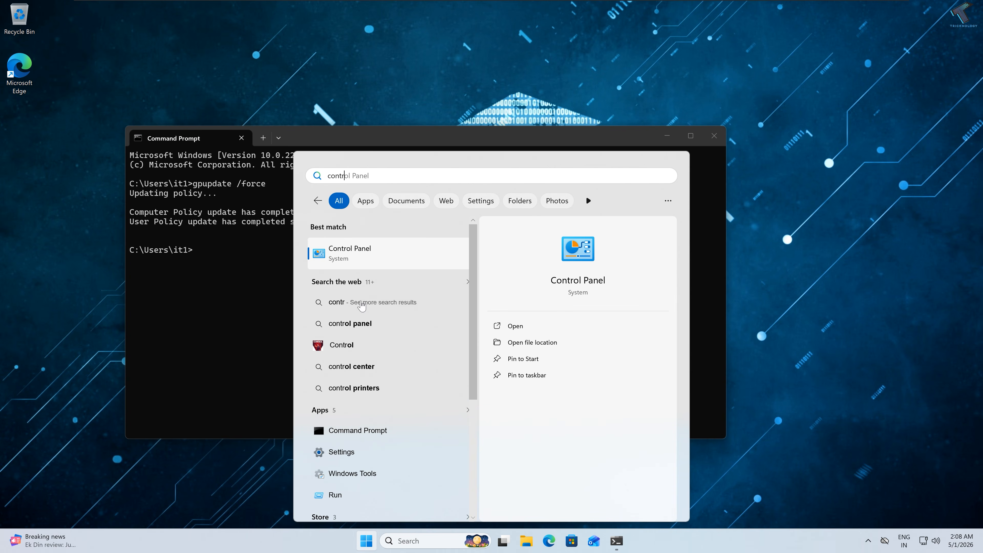
click(345, 260)
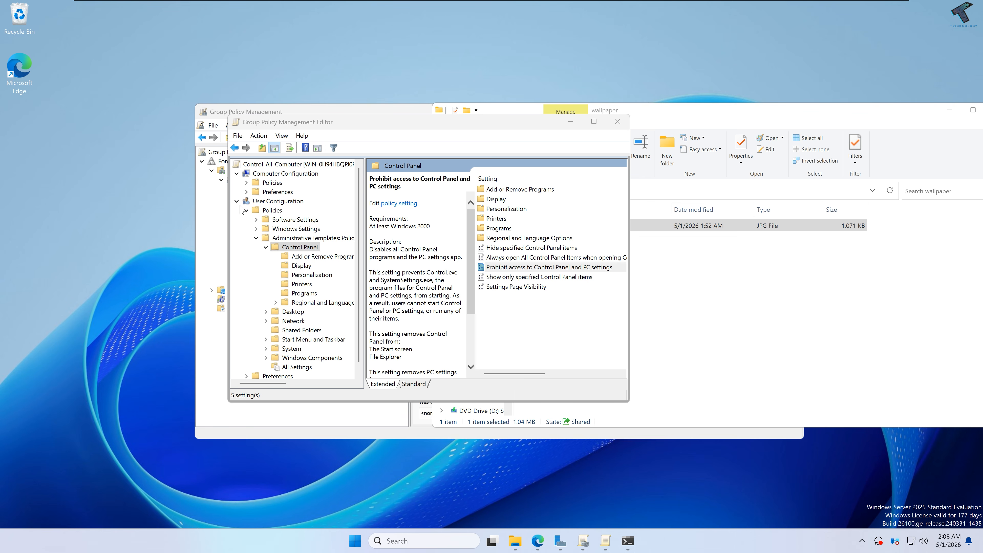
Step: On the server, show the Removable Storage Access policies under Computer Configuration's Administrative Templates > System, widening the editor to include the State column
click(237, 201)
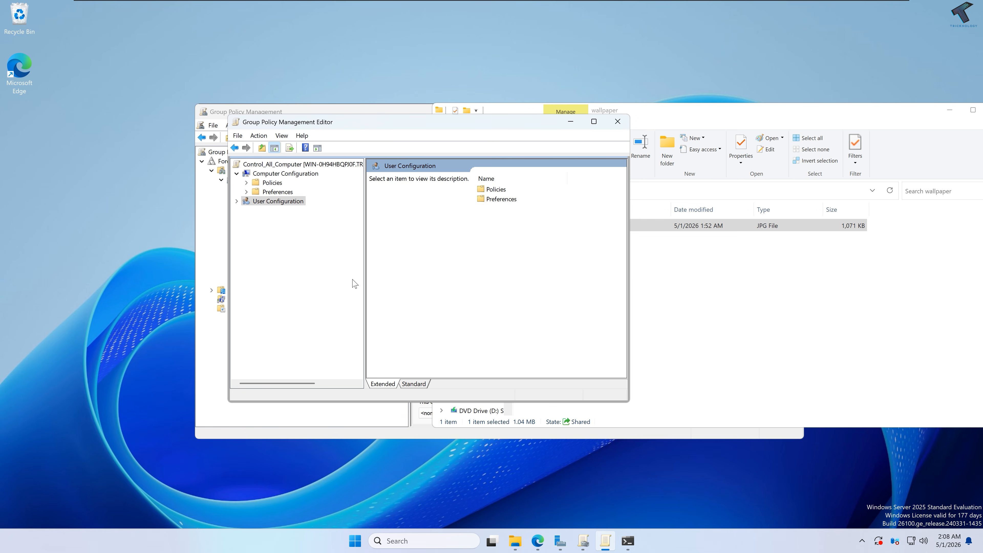
click(238, 174)
click(238, 174)
click(247, 183)
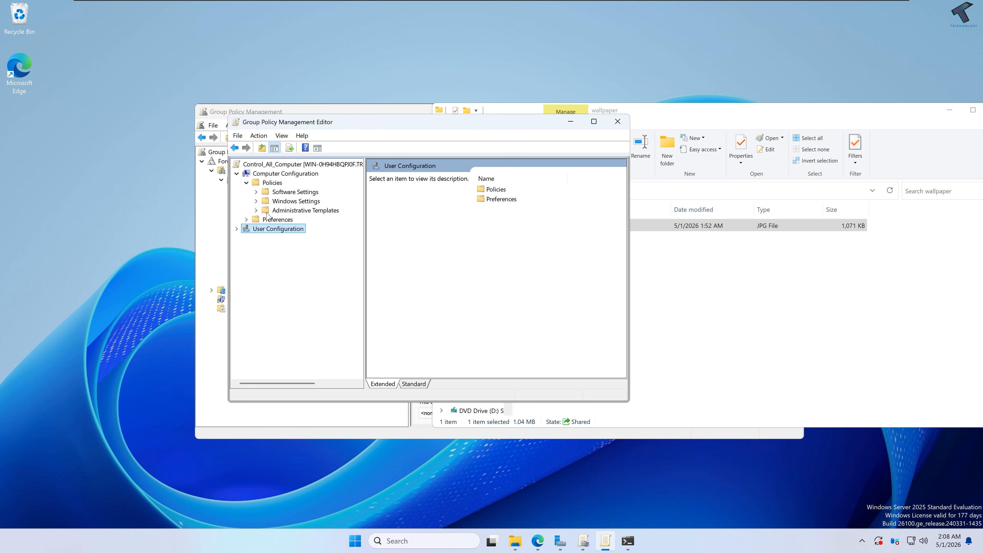
click(256, 210)
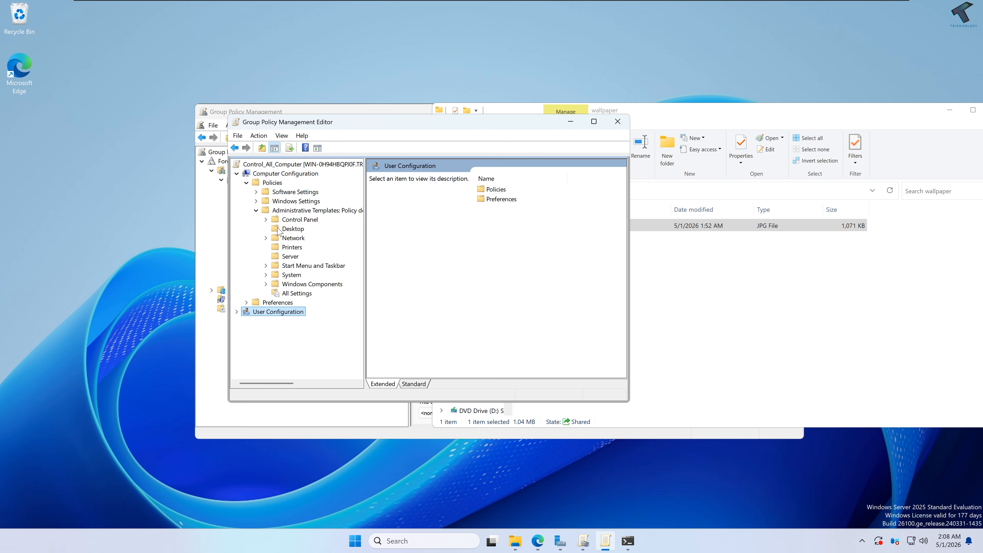
click(266, 274)
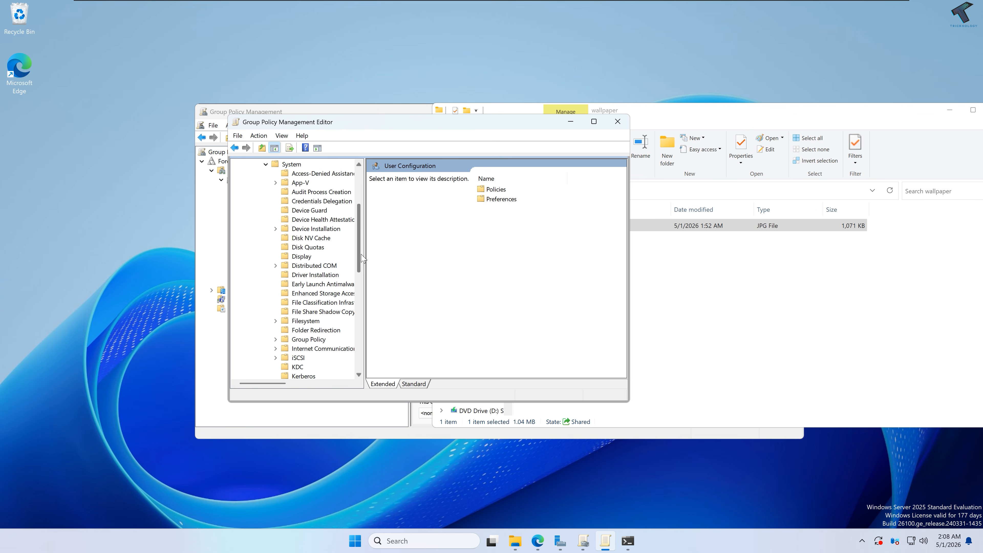
drag(361, 256, 361, 334)
click(306, 268)
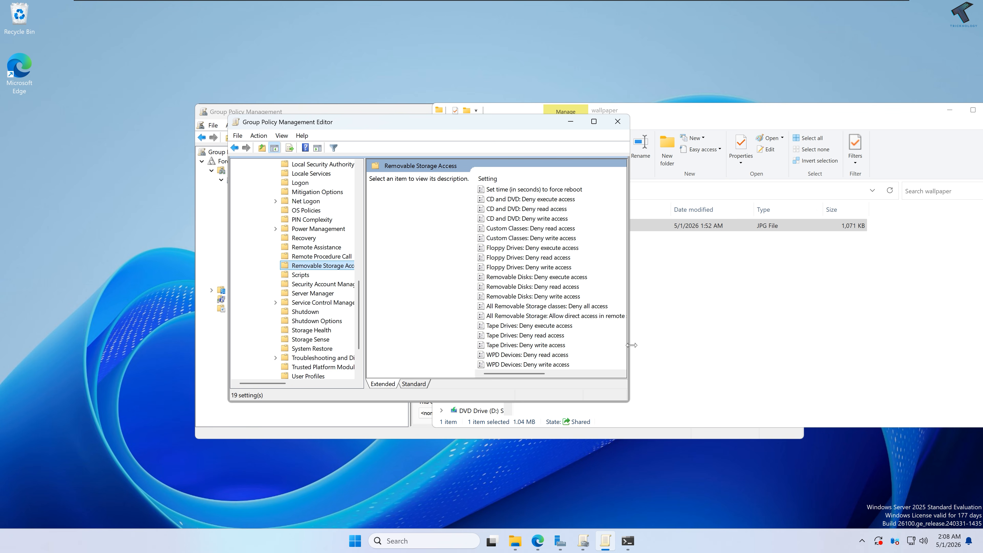
drag(628, 333, 724, 332)
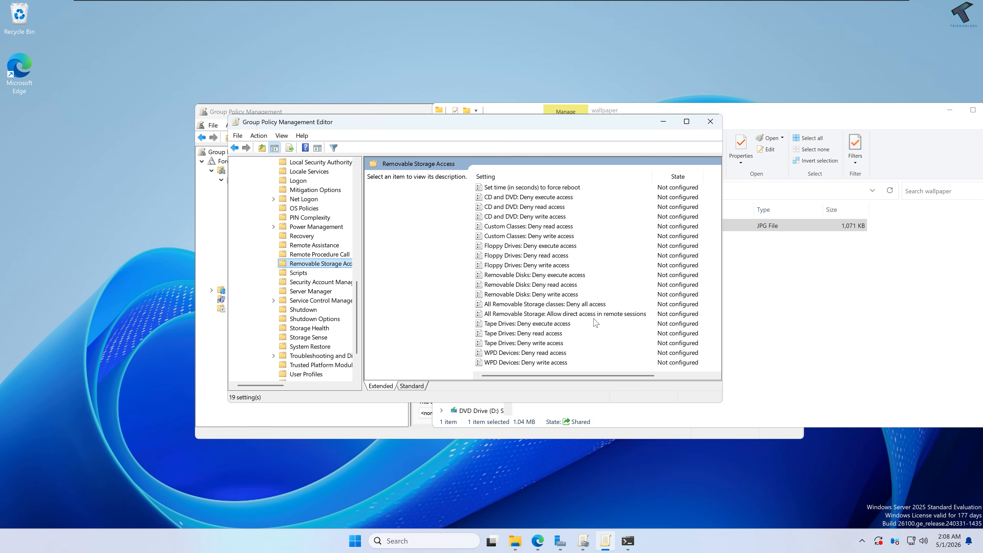
Step: Enable the All Removable Storage classes: Deny all access policy and apply it
click(567, 307)
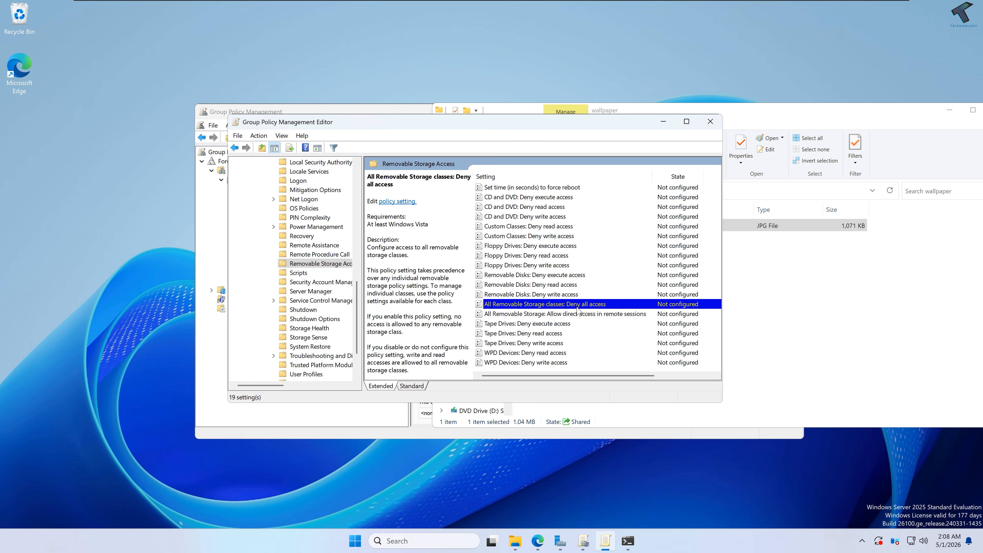
double_click(577, 308)
drag(254, 39, 319, 64)
click(112, 121)
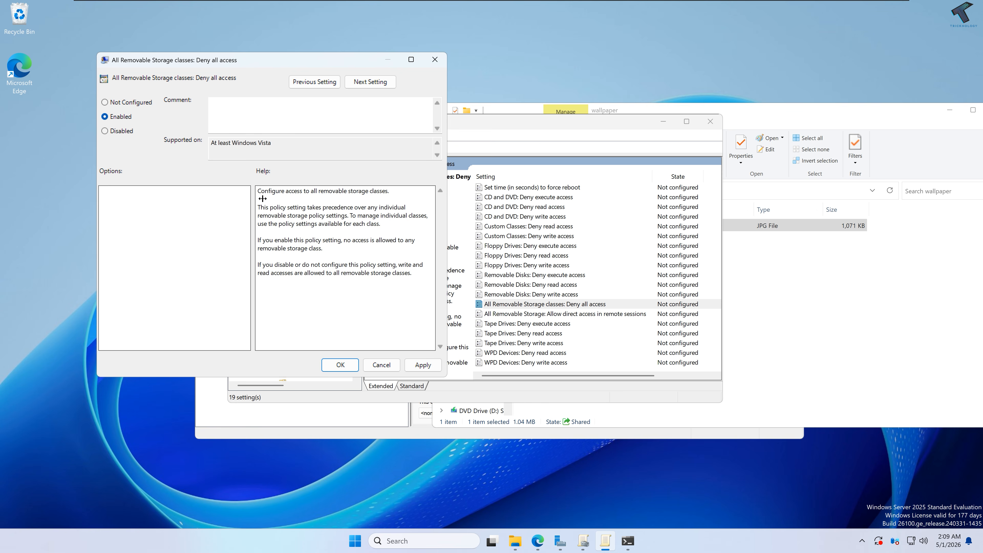
click(422, 365)
click(340, 365)
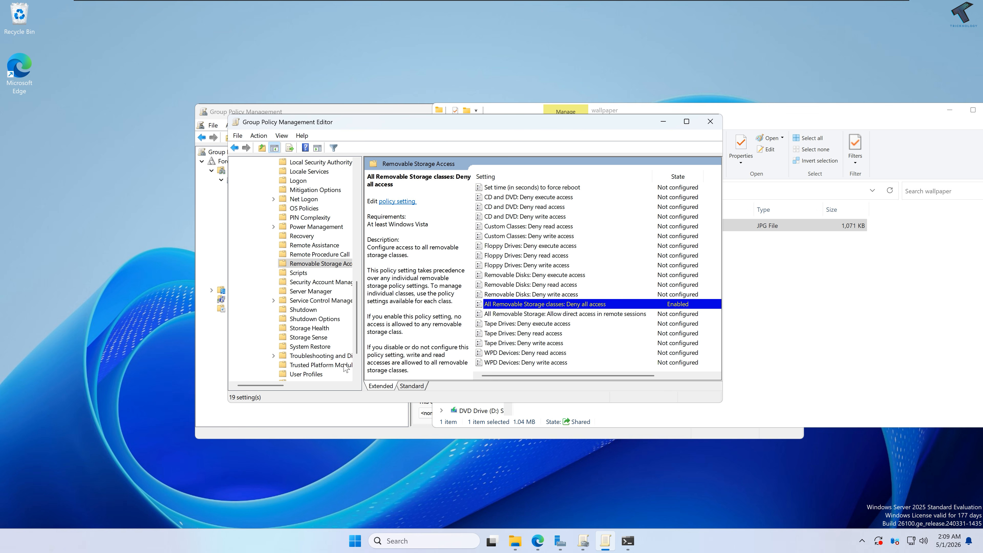